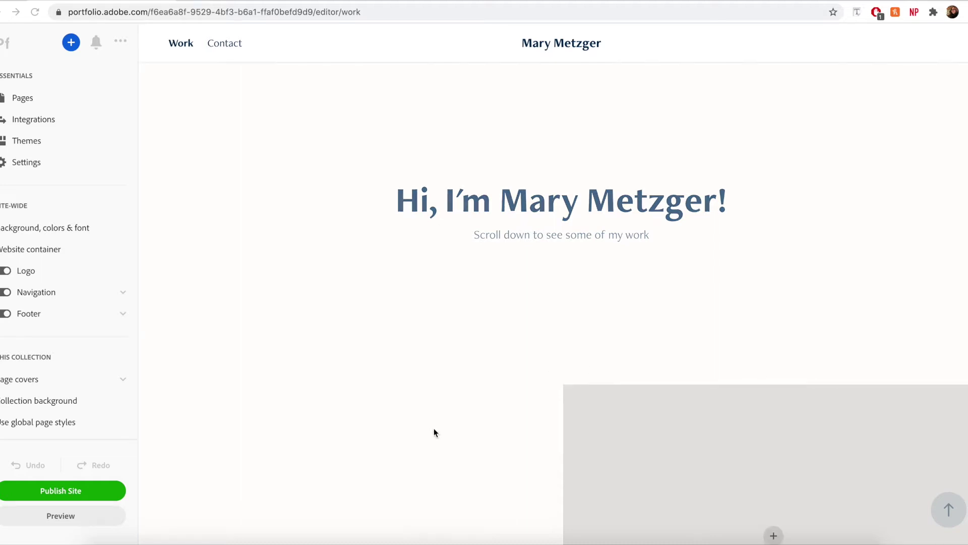
- Open the Illustration project page from the Work grid and reveal the content types to add
left_click(378, 448)
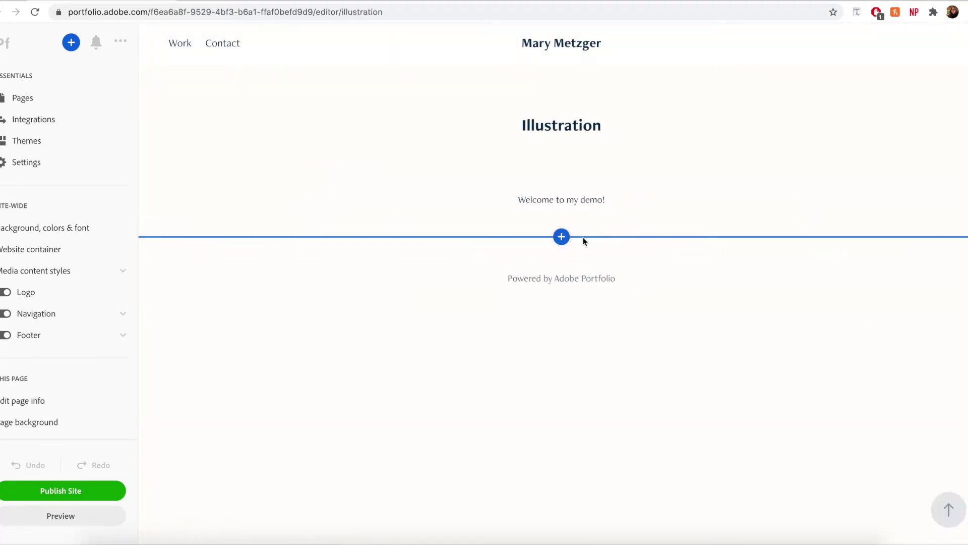
left_click(561, 237)
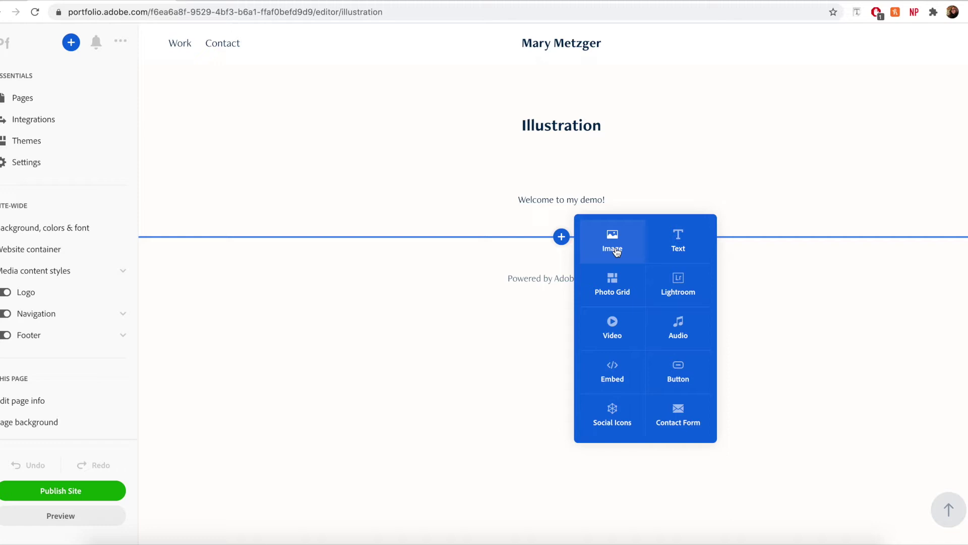
- Go back to the Work grid, reopen the Illustration page and start inserting an Image block
left_click(551, 44)
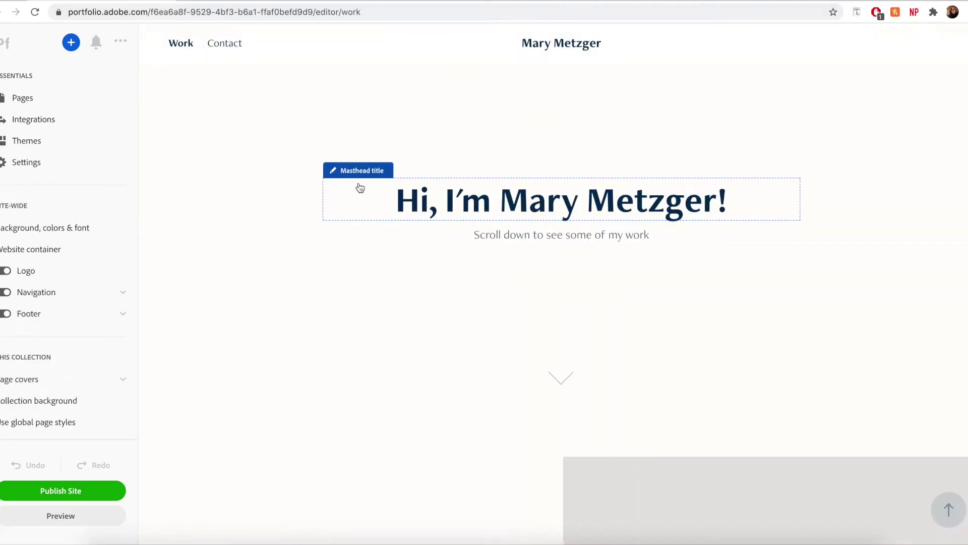
scroll(512, 268, "down", 5)
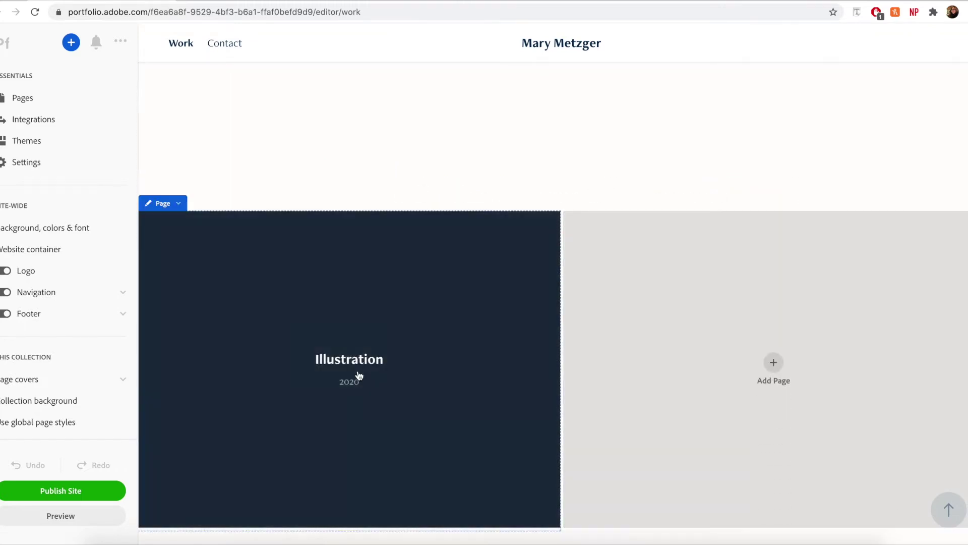
left_click(373, 373)
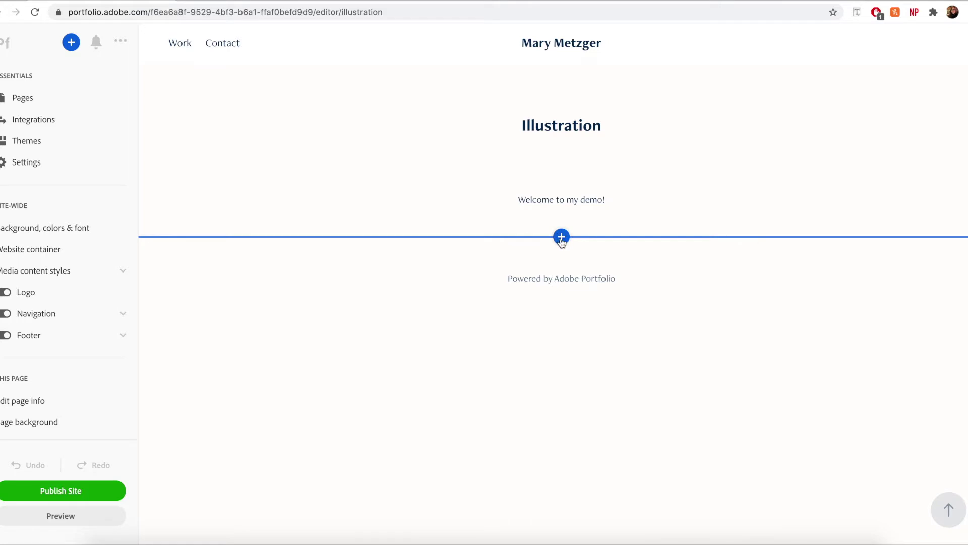
left_click(561, 238)
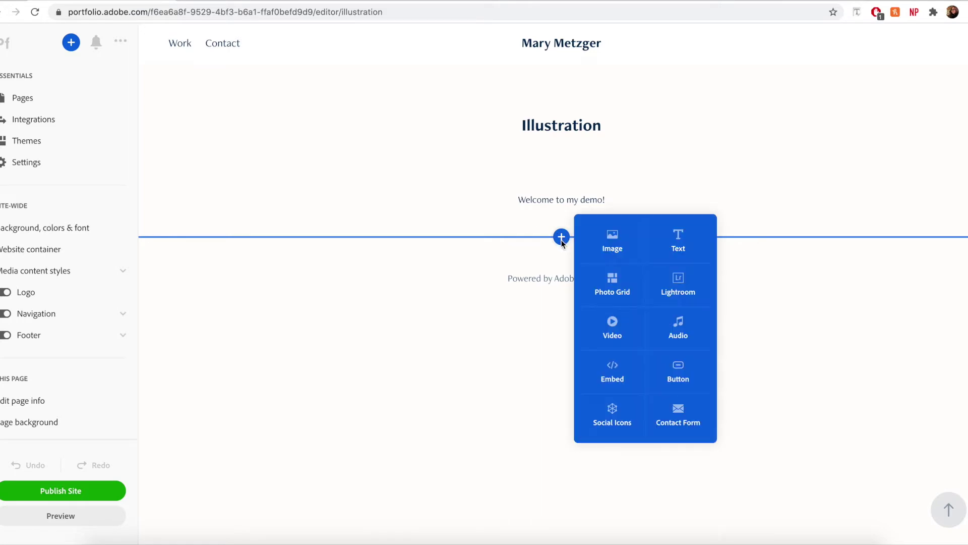
left_click(611, 244)
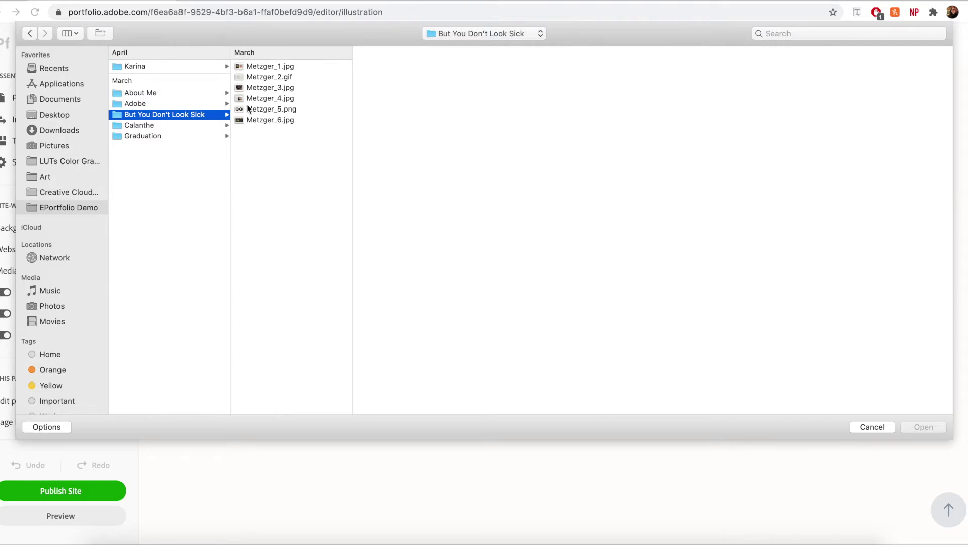
- Insert Metzger_1.jpg below the welcome text on the Illustration page
left_click(251, 69)
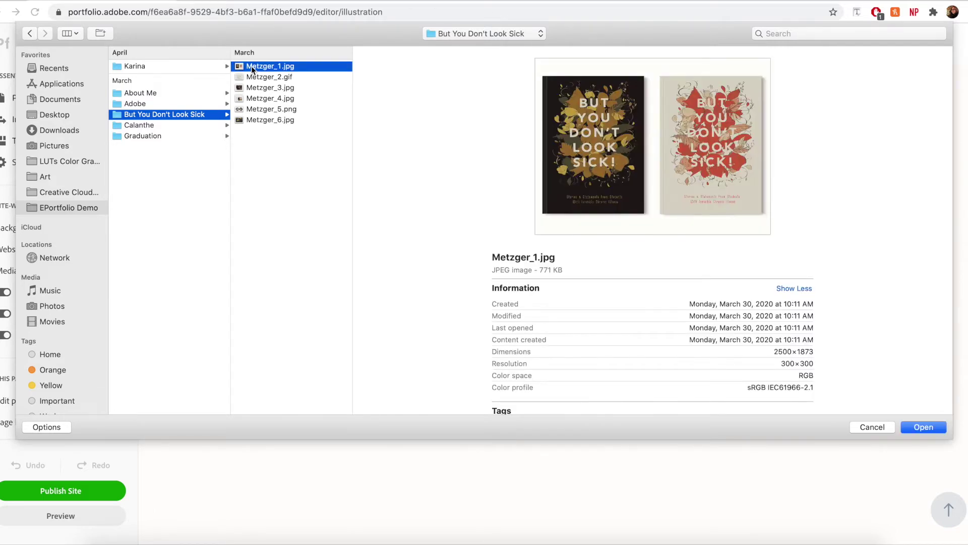
double_click(251, 66)
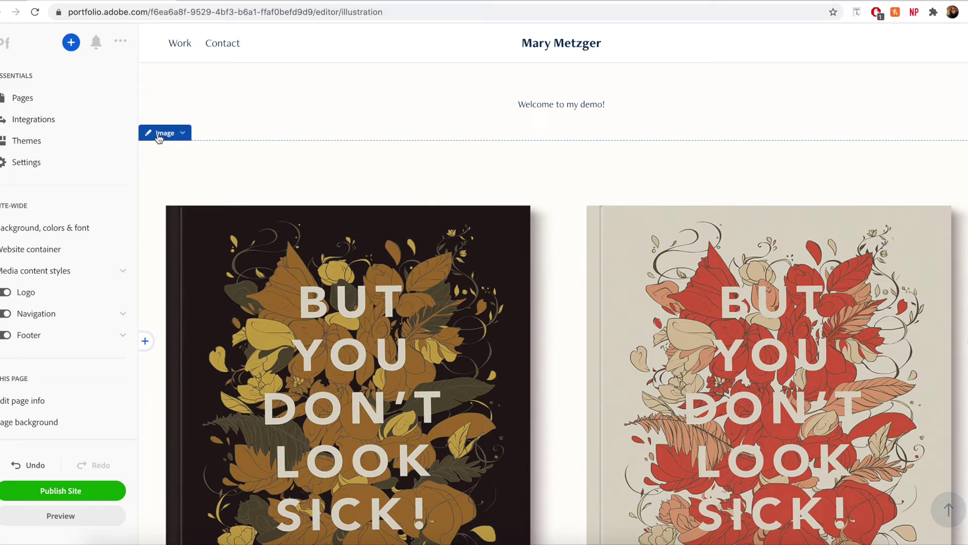
left_click(159, 138)
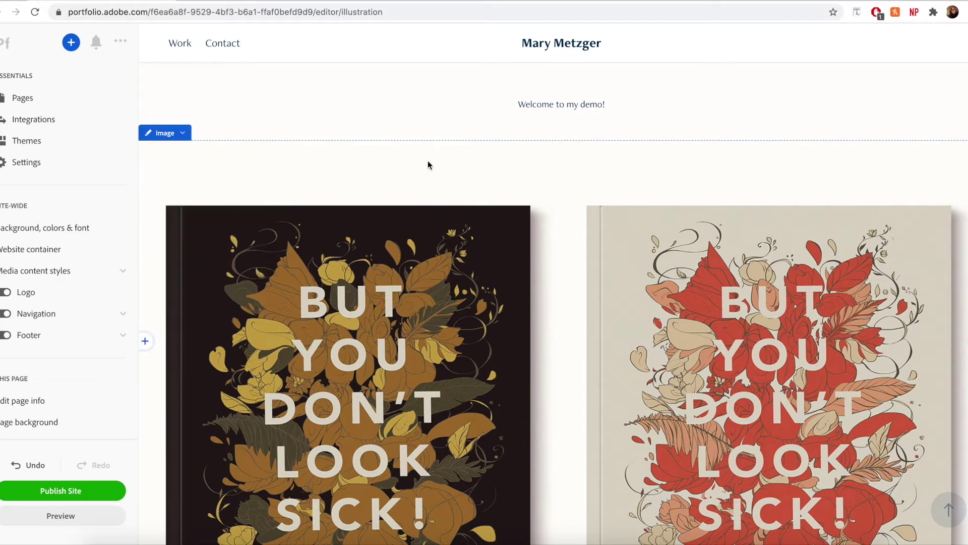
scroll(428, 164, "down", 6)
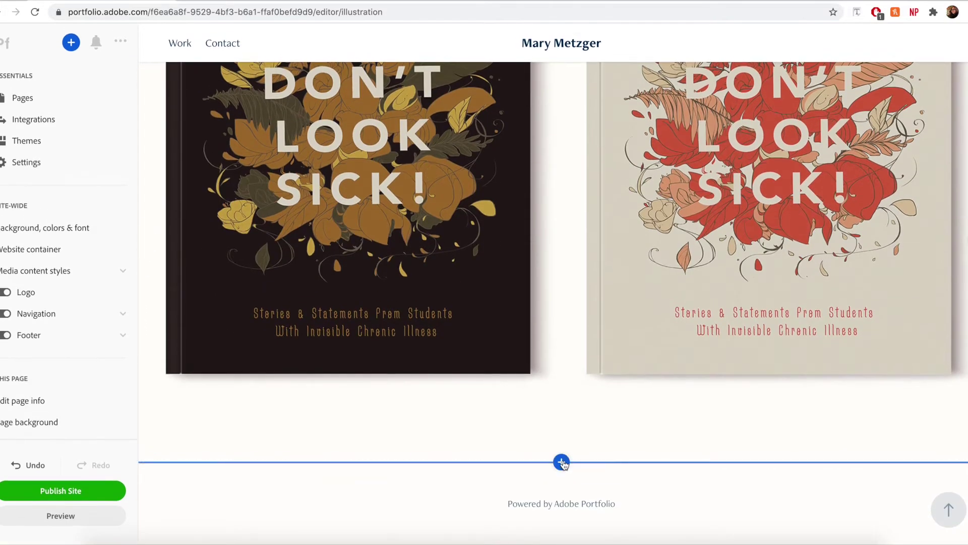
- Add a Photo Grid block and upload Metzger_3.jpg, Metzger_4.jpg and Metzger_5.png into it
left_click(561, 462)
left_click(562, 462)
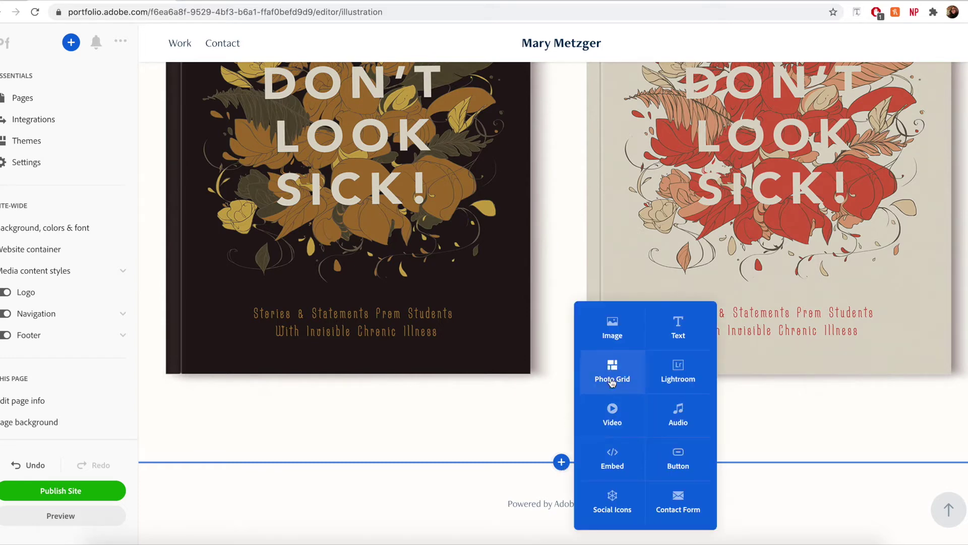
left_click(612, 380)
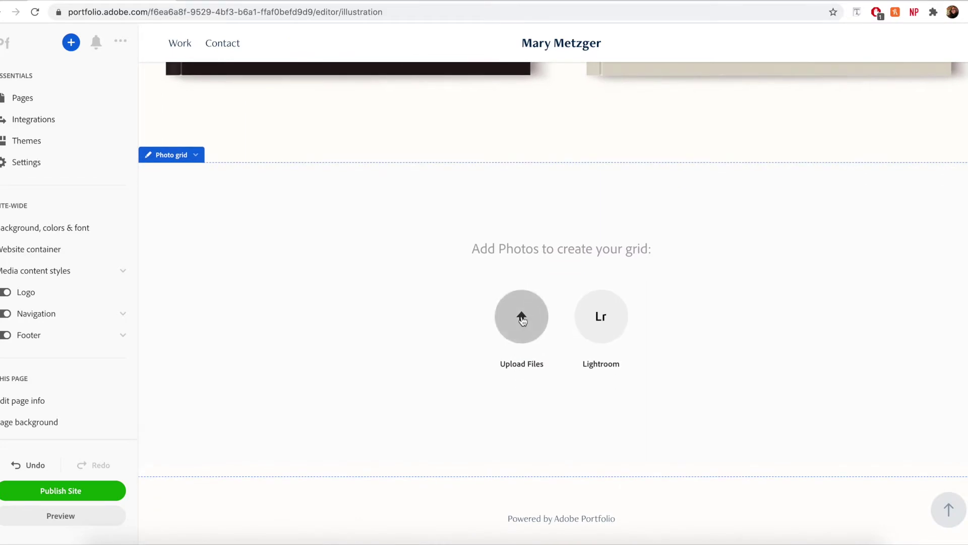
left_click(521, 318)
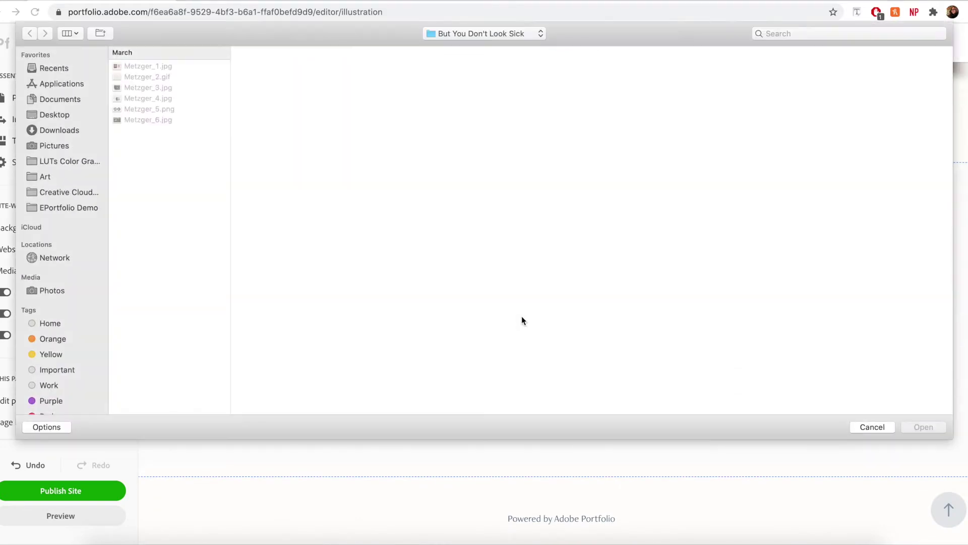
left_click(144, 77)
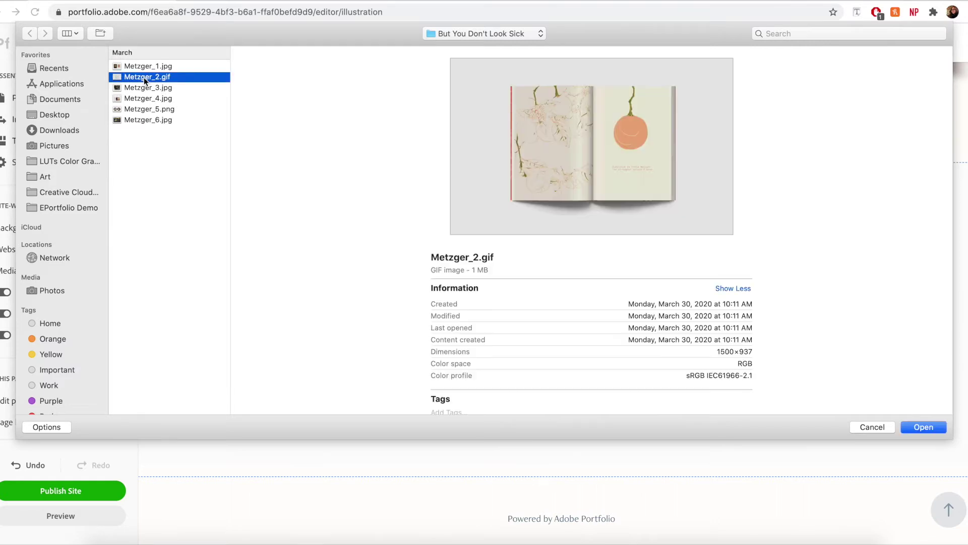
left_click(147, 88)
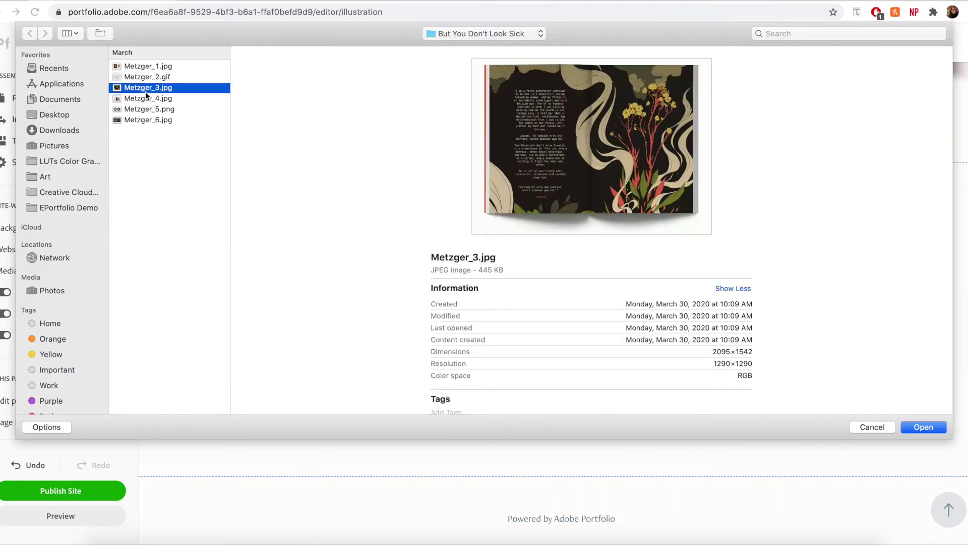
left_click(130, 109, "shift")
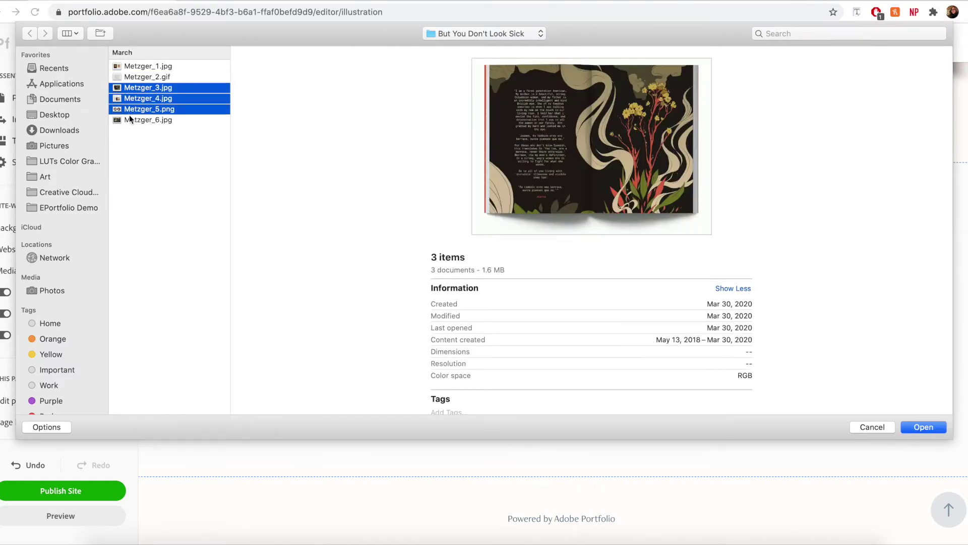
key("Return")
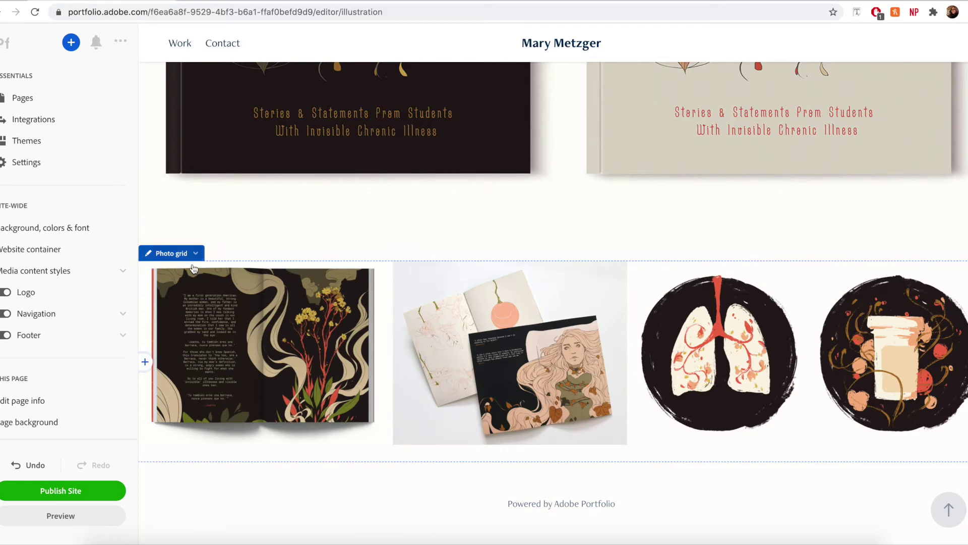
- Reorder the photo grid so the lungs and pill circles image sits second
left_click(164, 254)
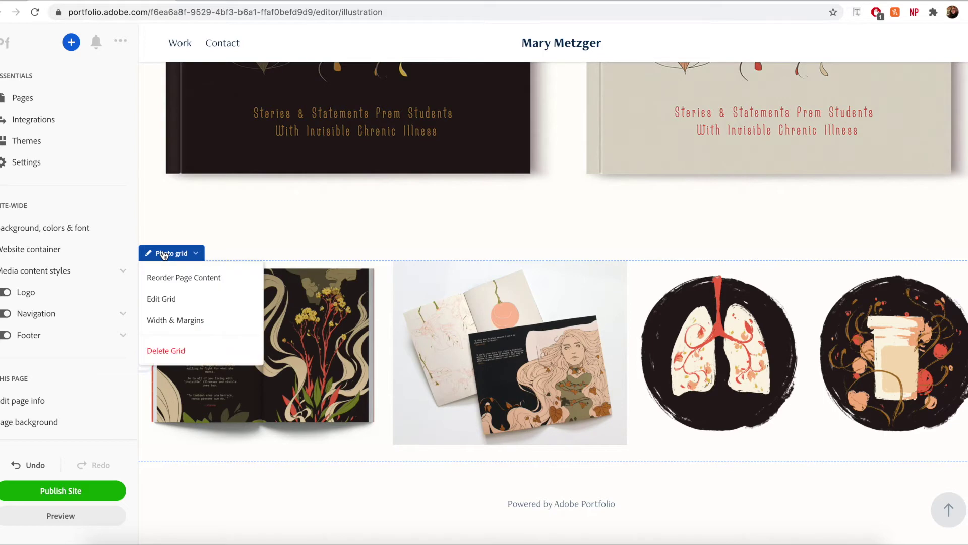
left_click(166, 301)
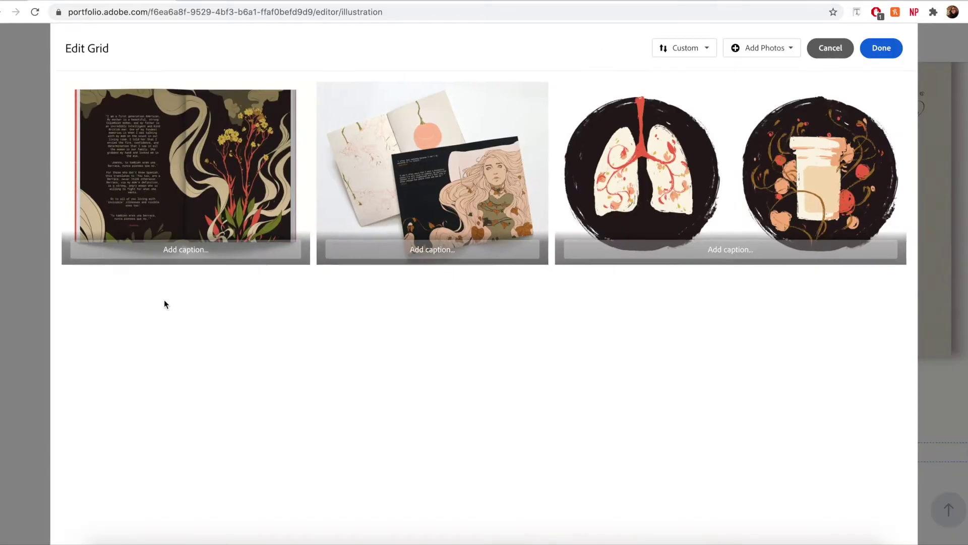
left_click_drag(203, 167, 423, 169)
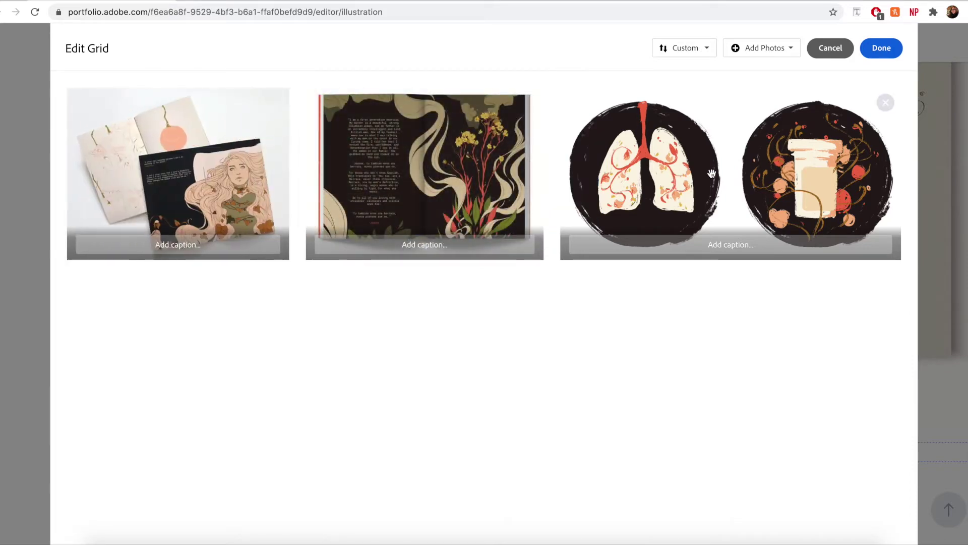
left_click_drag(569, 166, 353, 177)
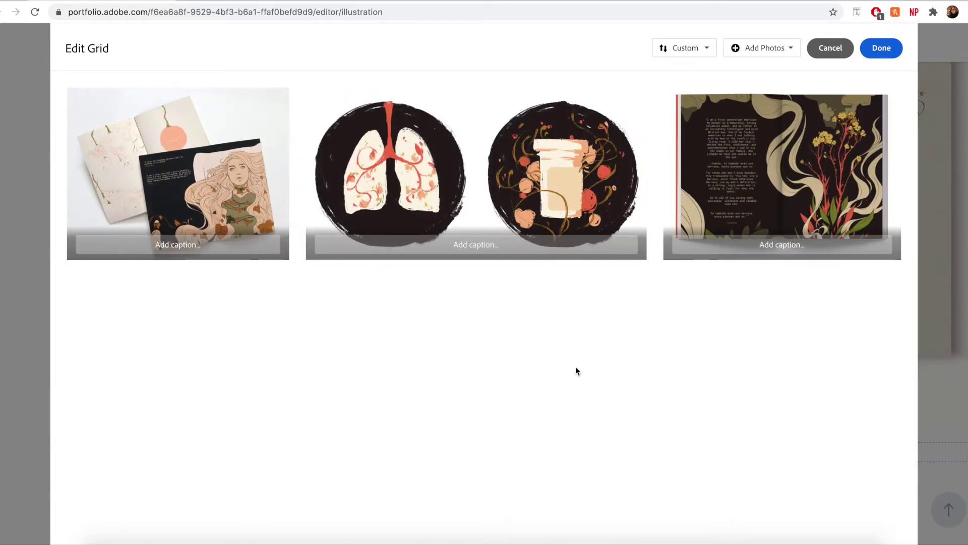
- Caption the first grid photo 'Image 1'
left_click(162, 248)
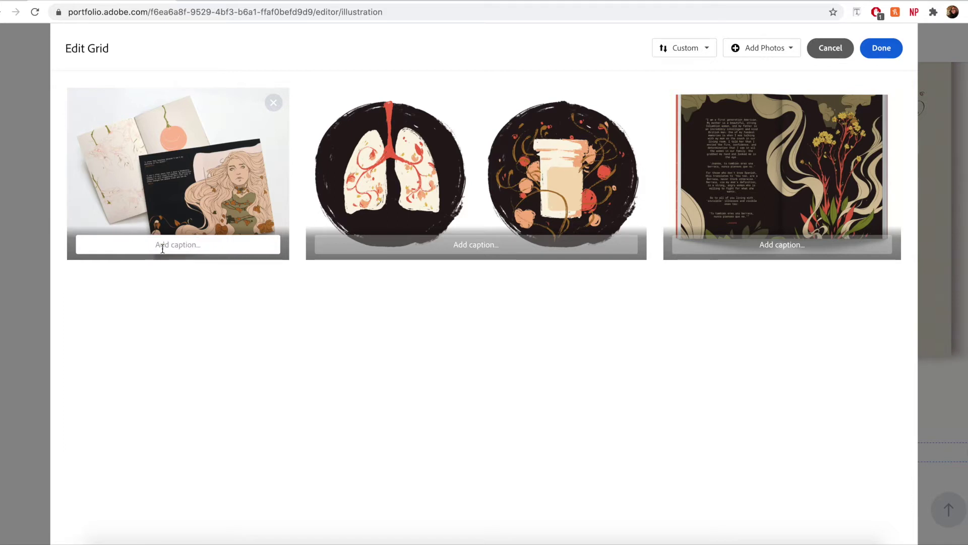
type("Image 1")
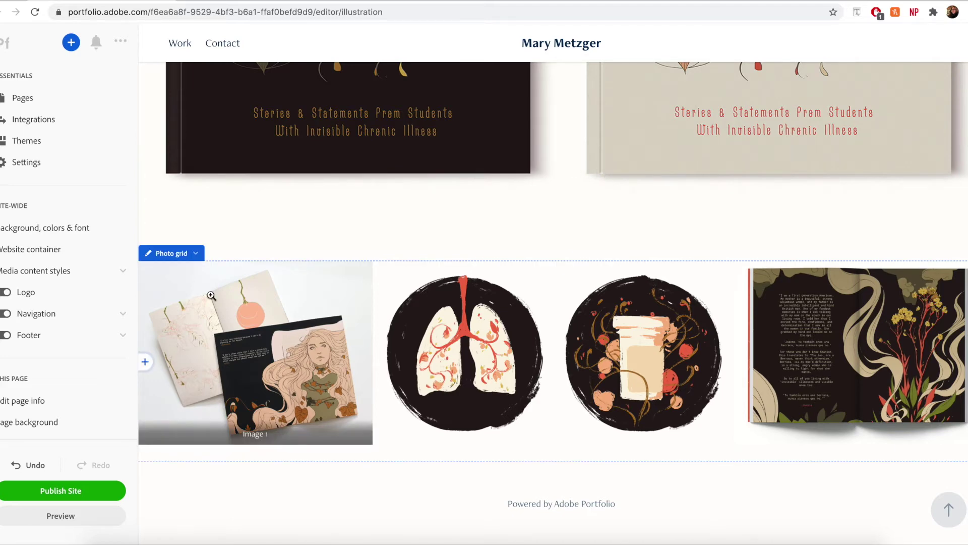
left_click(172, 253)
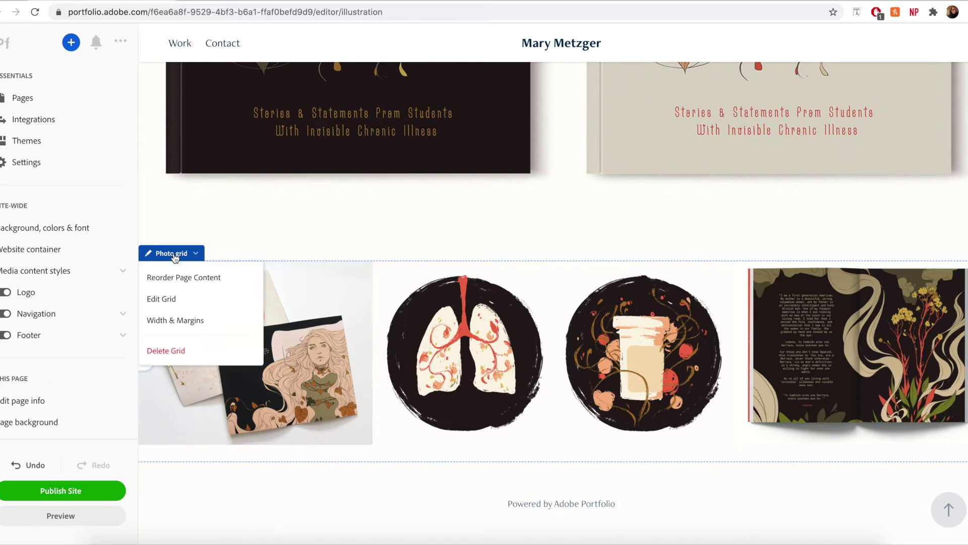
left_click(166, 322)
left_click_drag(78, 95, 99, 98)
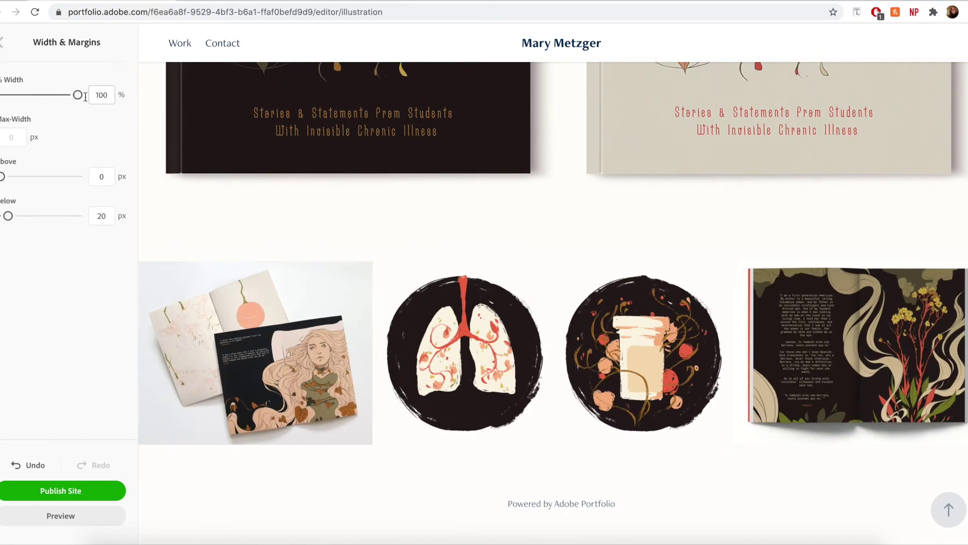
left_click(563, 462)
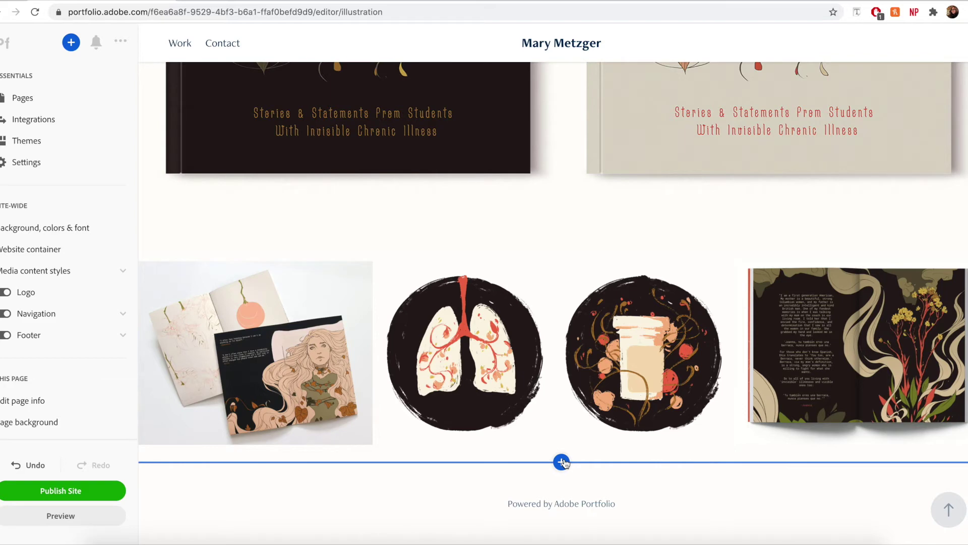
left_click(563, 462)
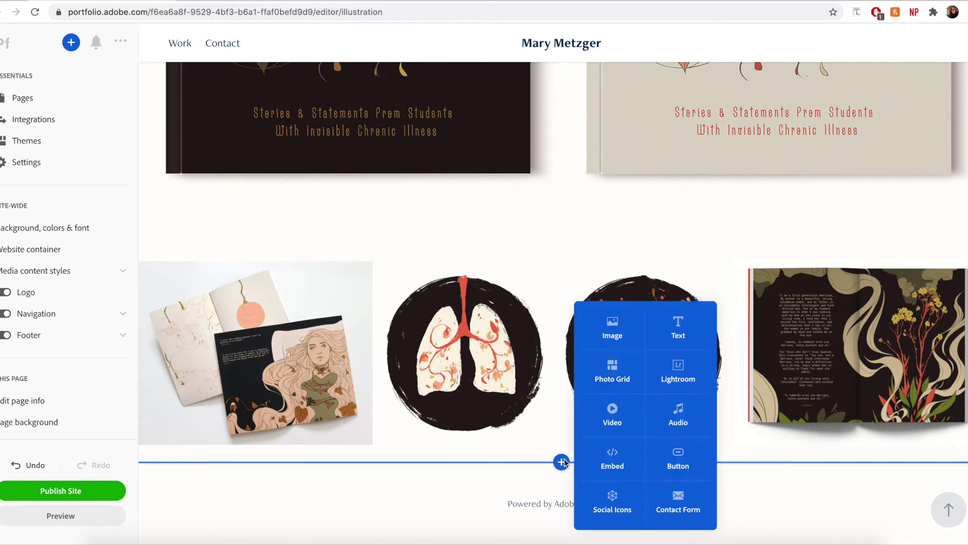
left_click(622, 426)
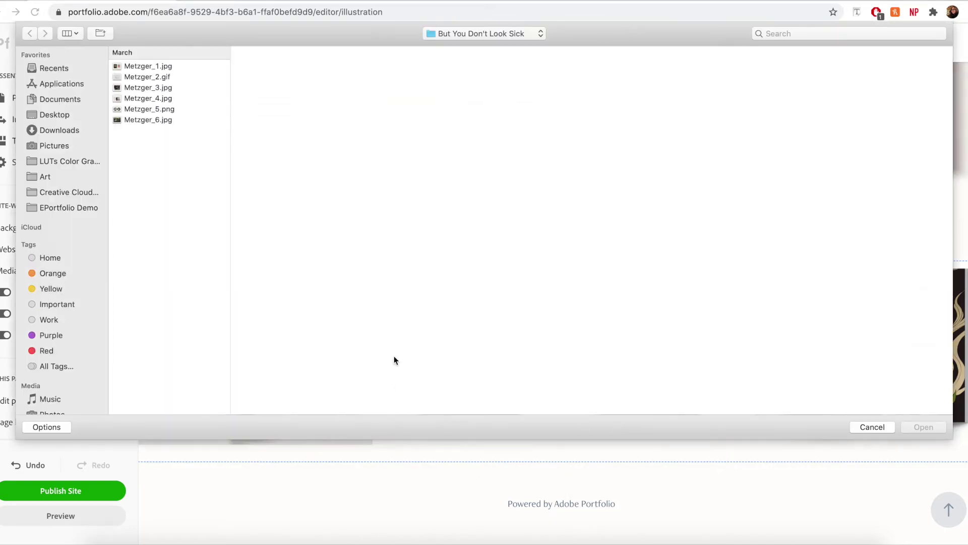
left_click(877, 427)
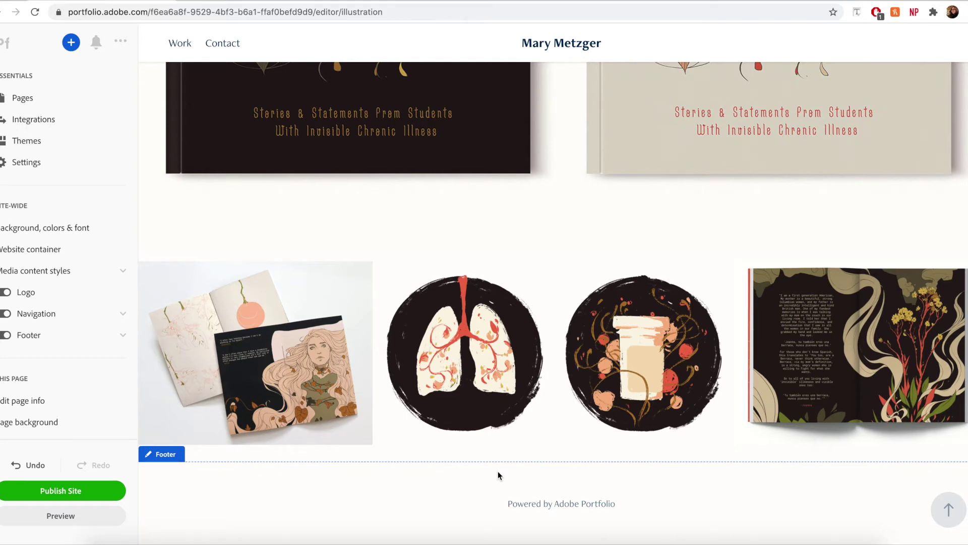
left_click(559, 462)
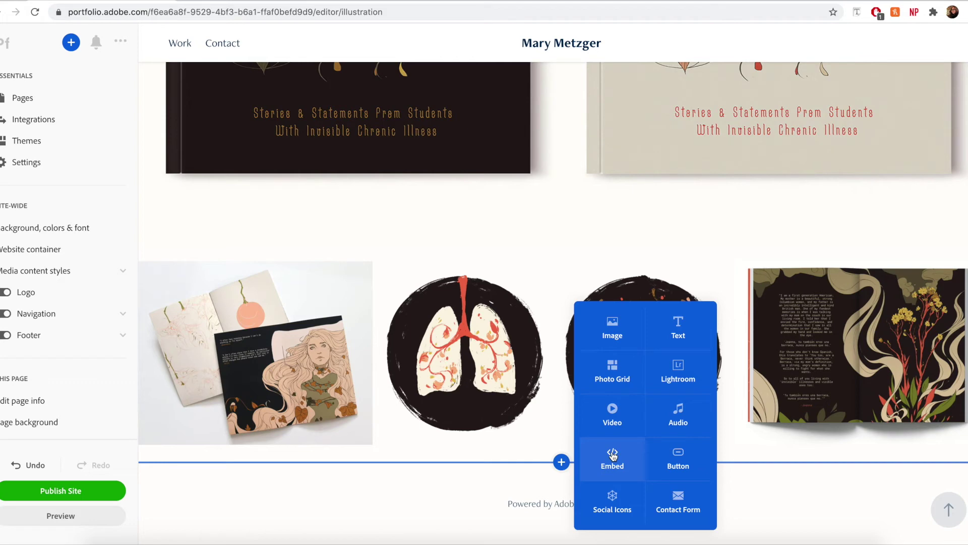
- Add a text block reading 'Custom Text Example' below the photo grid and select its text
scroll(563, 196, "down", 5)
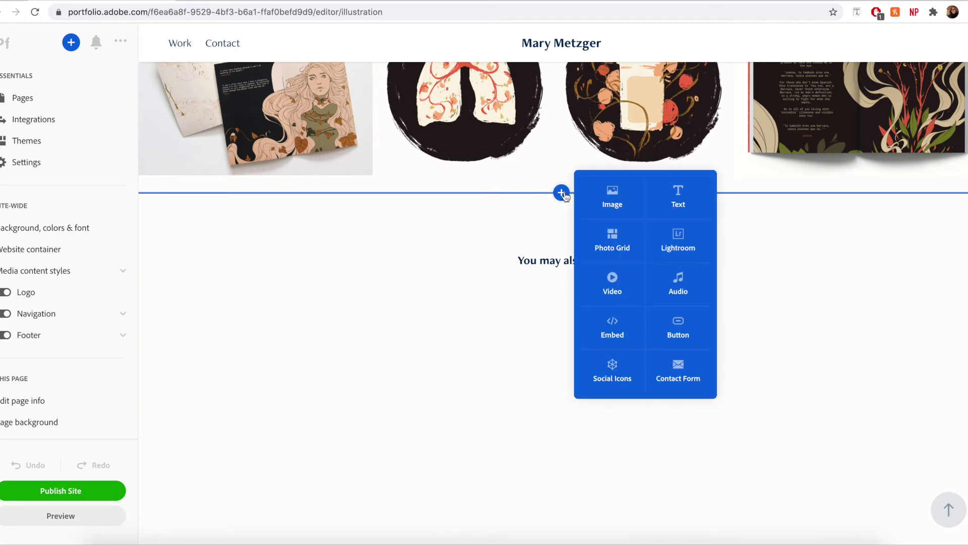
double_click(564, 195)
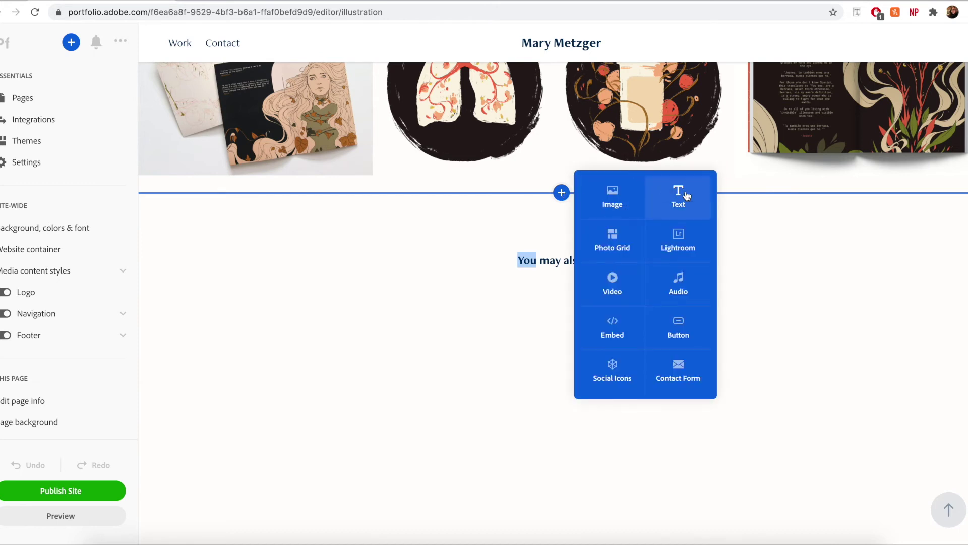
left_click(685, 195)
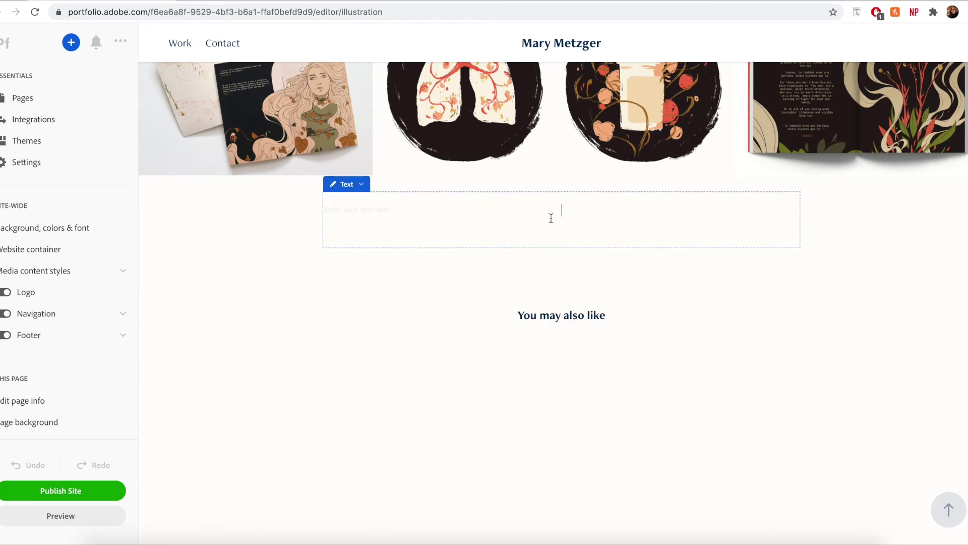
type("Custom Text Example")
left_click_drag(609, 209, 488, 214)
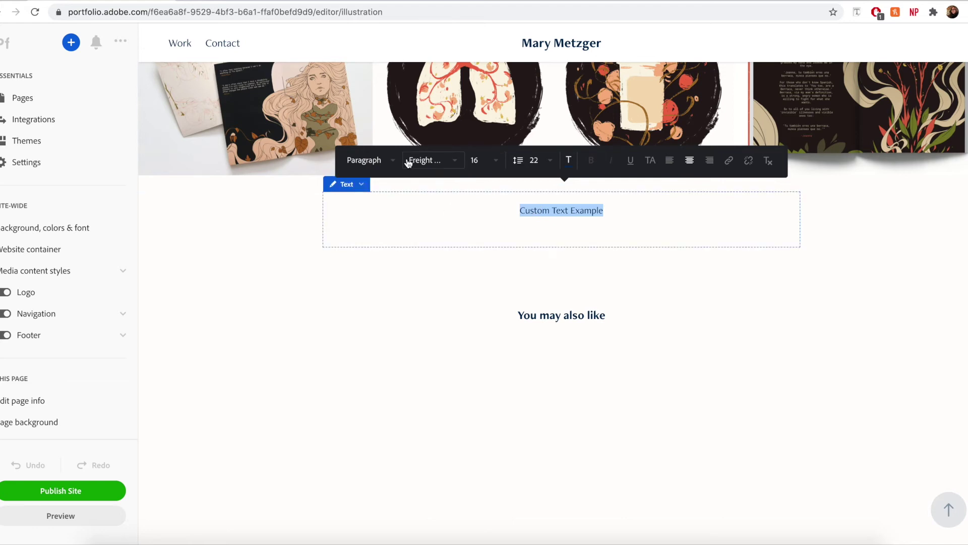
left_click(391, 161)
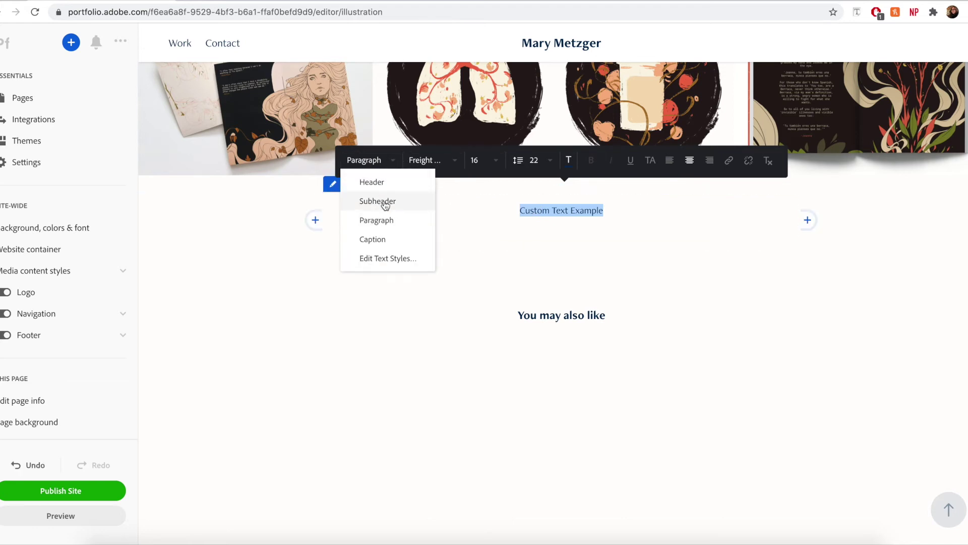
left_click(364, 161)
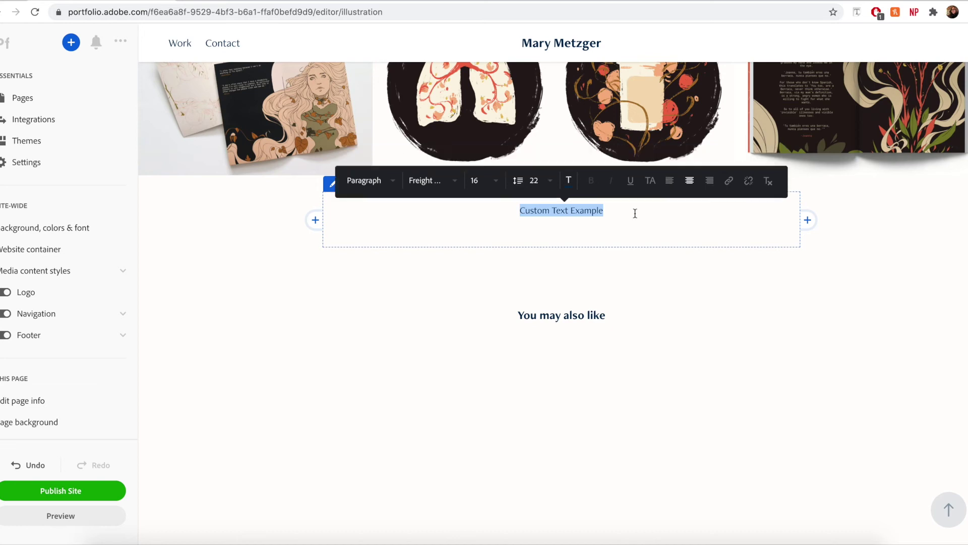
left_click(662, 312)
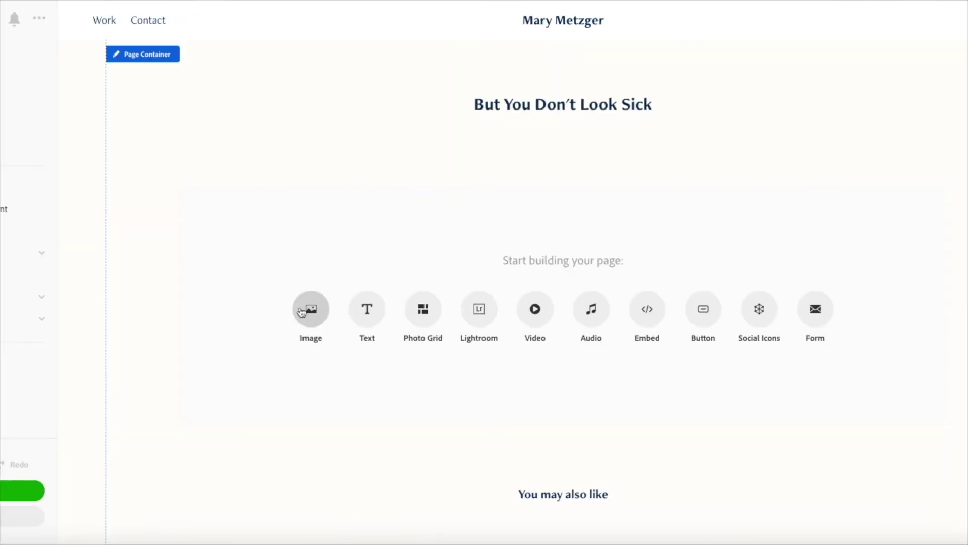
- Insert zine+dual+cover2.jpg from the But You Don't Look Sick folder into the empty page
left_click(309, 308)
left_click(31, 44)
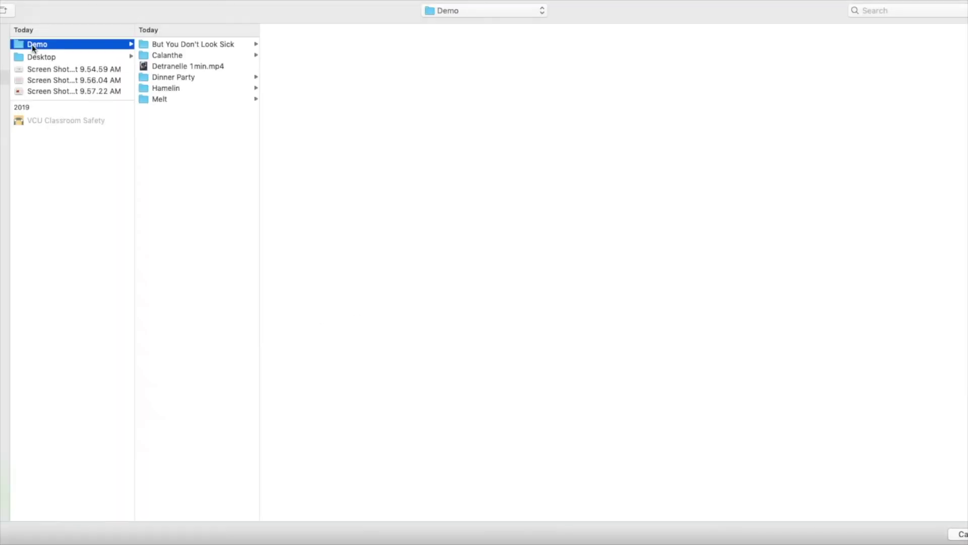
left_click(188, 44)
left_click(293, 99)
double_click(292, 98)
scroll(562, 303, "down", 6)
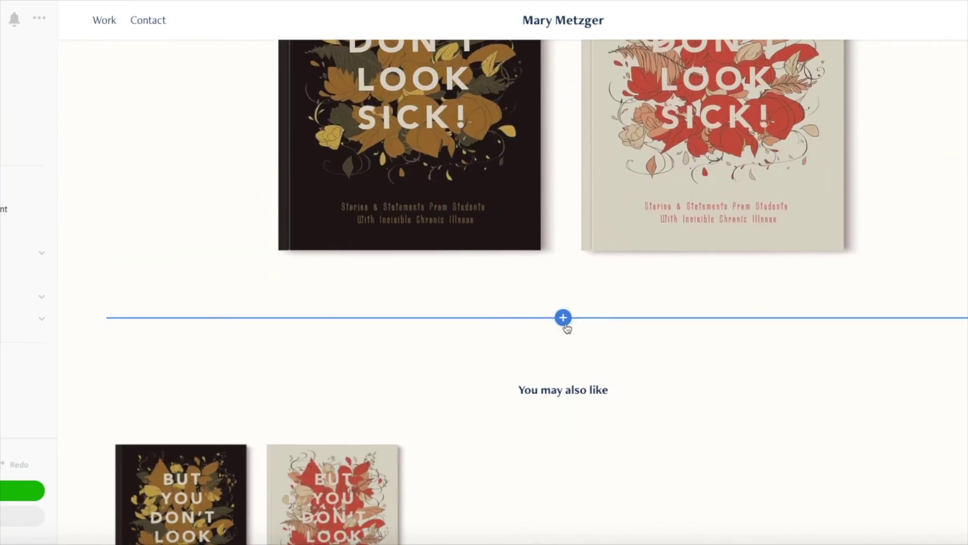
- Add a description: a zine featuring interviews from students living with invisible chronic illness
left_click(561, 318)
type("A zine featuring interviews with")
key("BackSpace")
key("BackSpace")
key("BackSpace")
key("BackSpace")
key("BackSpace")
type("from students living with invisible chronic illness.")
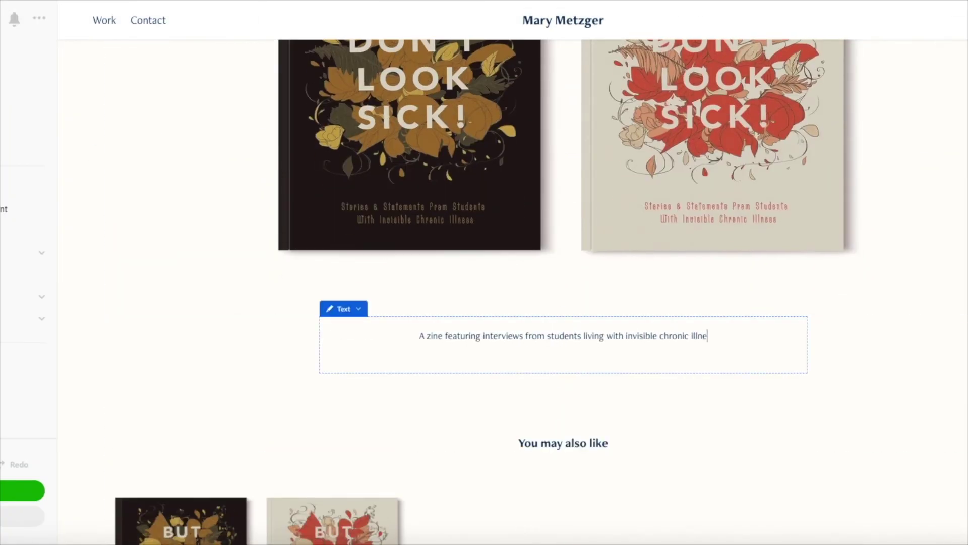
left_click(639, 414)
- Upload Metzger_Zine5.jpg, metzger_zine15.jpg and further zine images below the description
left_click(561, 372)
left_click(624, 327)
left_click(46, 55)
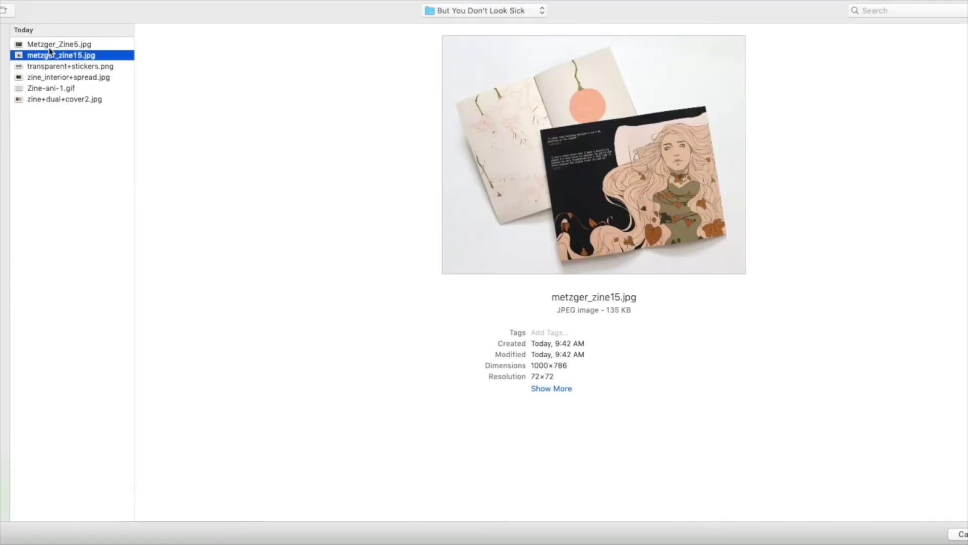
left_click(47, 44, "shift")
left_click(47, 65, "shift")
left_click(47, 87, "shift")
key("Return")
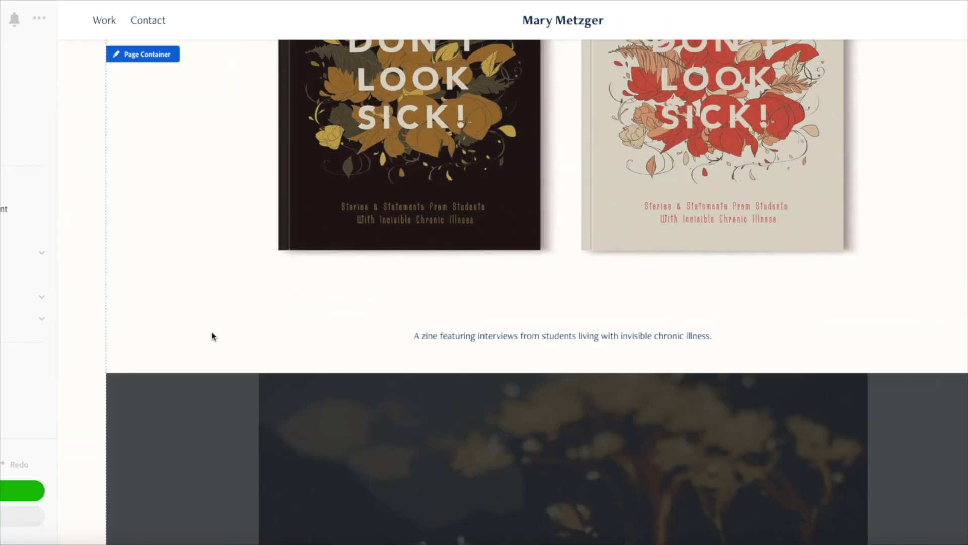
scroll(210, 331, "down", 4)
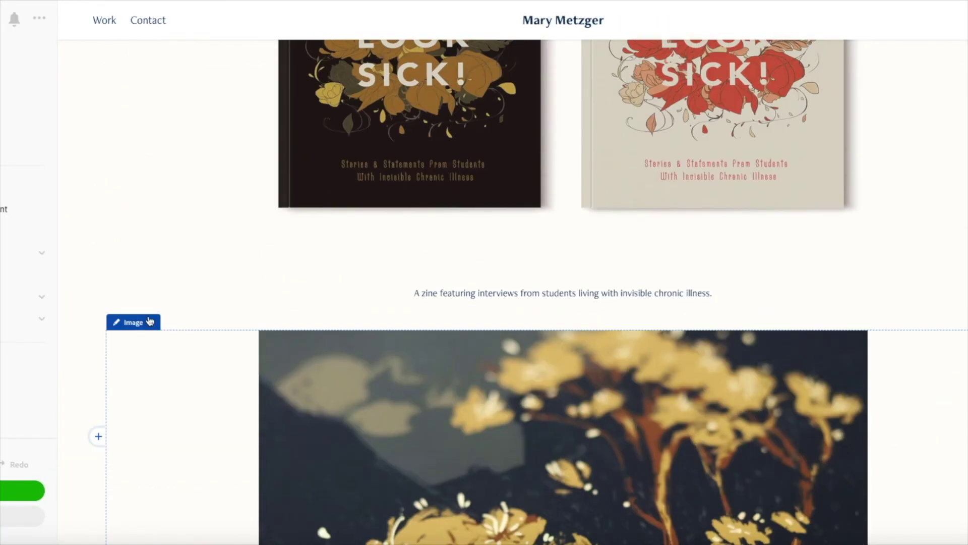
- Reorder the page blocks so the dark floral image comes last, and save the order
left_click(150, 321)
left_click(152, 352)
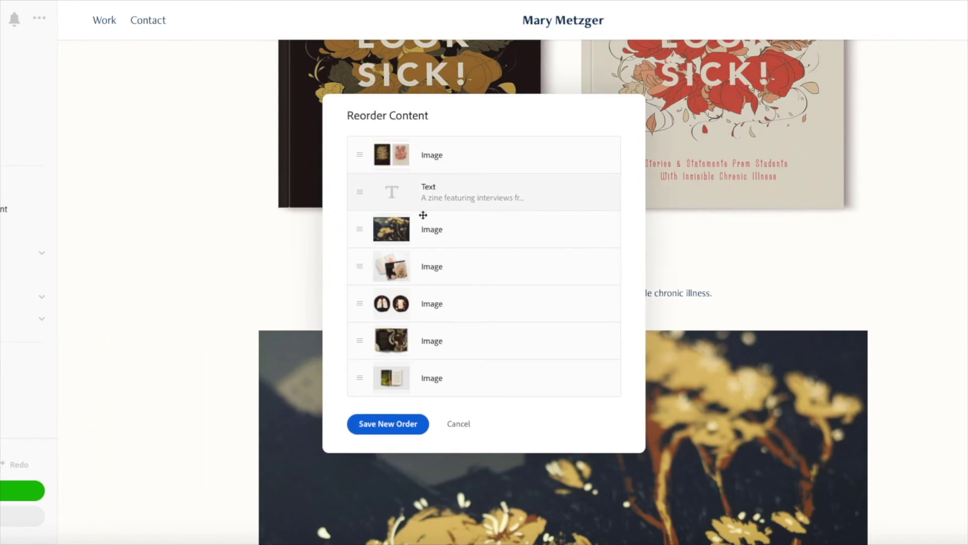
left_click_drag(360, 229, 368, 394)
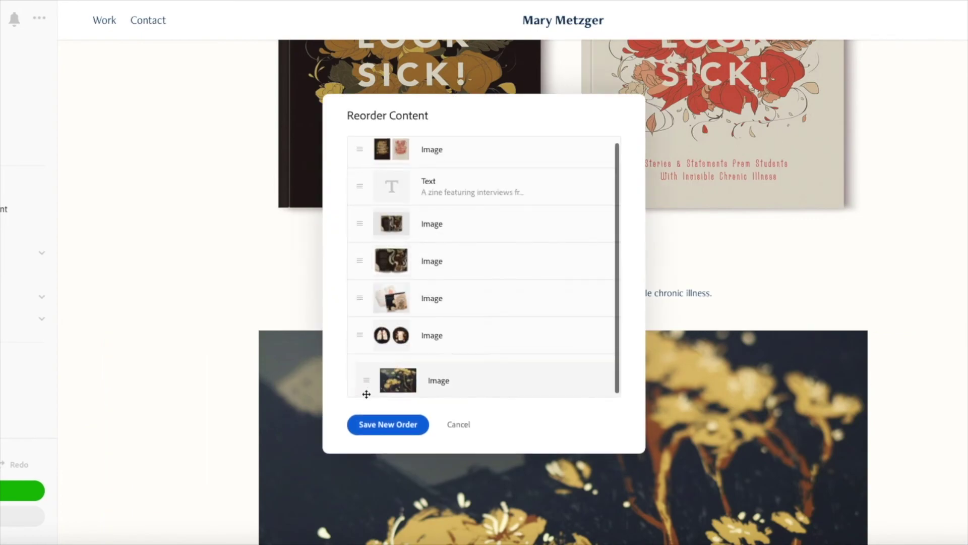
left_click(387, 426)
scroll(965, 265, "up", 15)
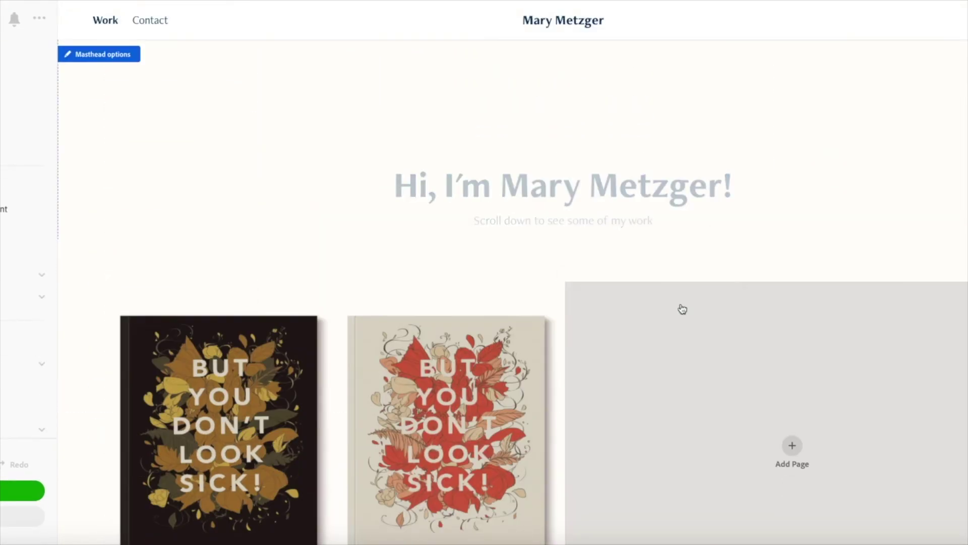
left_click(681, 309)
- Create the Calanthe page with its image and a caption about Calanthe from The Witcher
type("Calanthe")
key("Return")
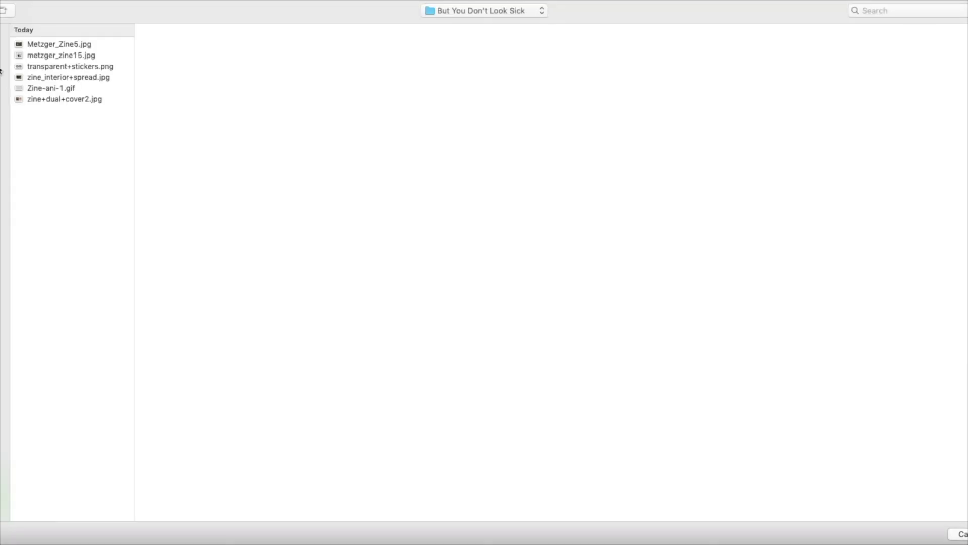
left_click(290, 78)
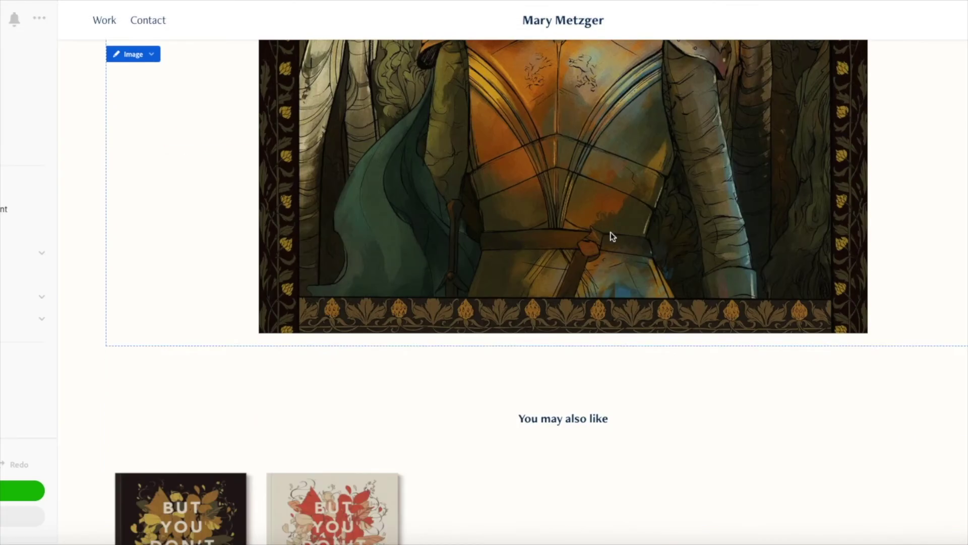
left_click(616, 363)
type("An illustration of Calanthe, from the Netflix original series, The Witcher.")
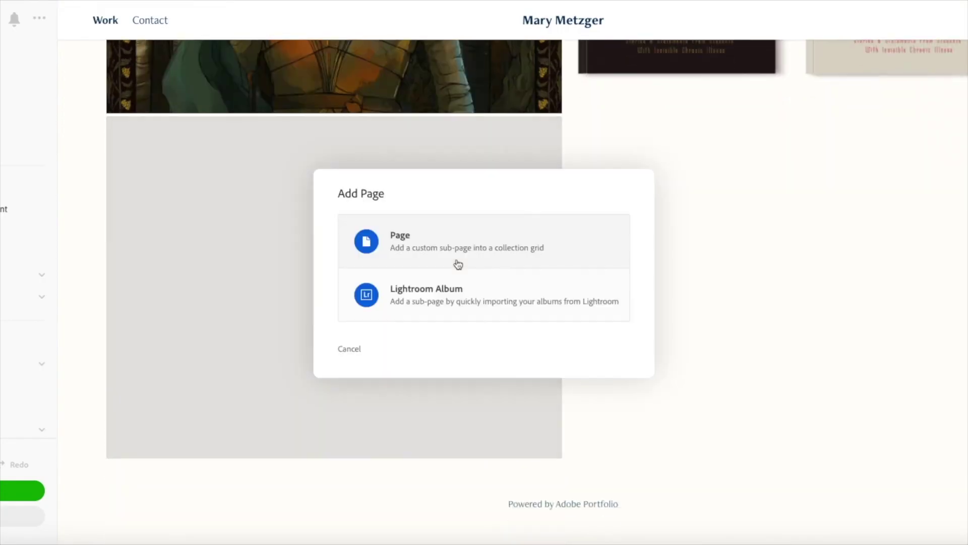
- Add a page holding the Melt illustration, then create a page titled Hamelin
left_click(456, 261)
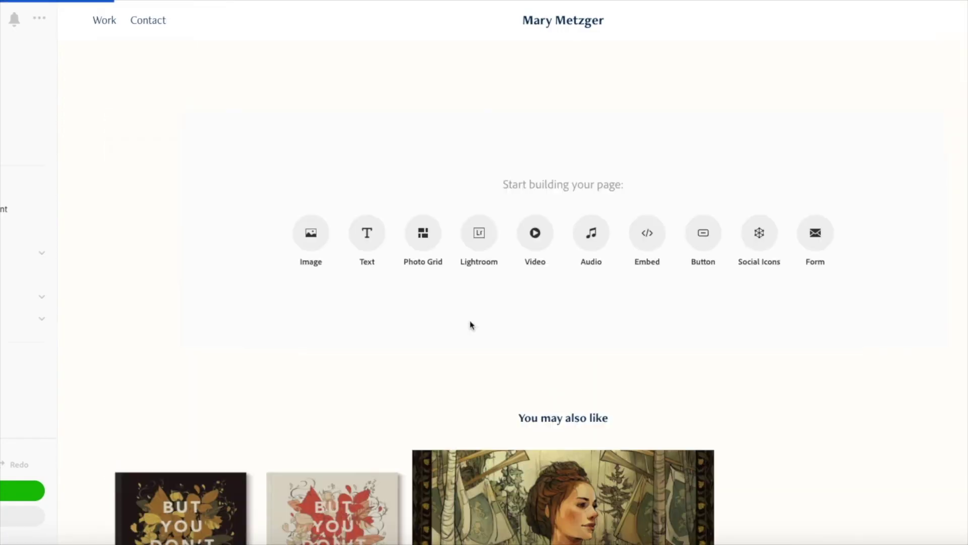
left_click(311, 233)
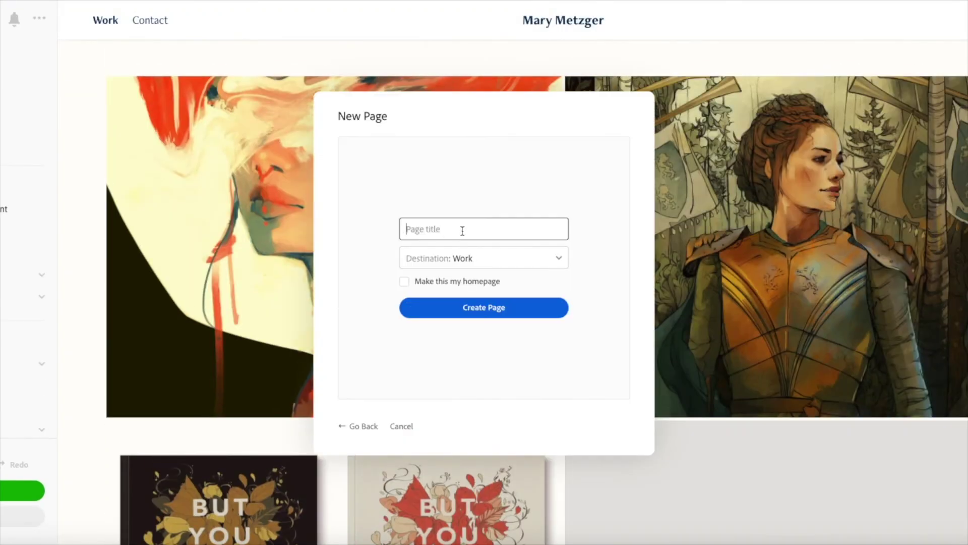
type("Hamelin")
left_click(443, 317)
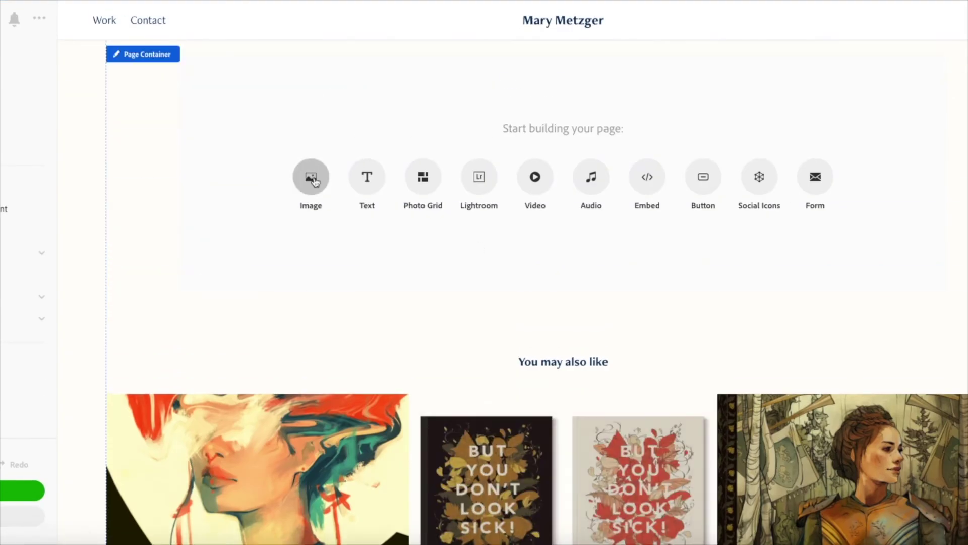
- Fill the Hamelin page with a Hamelin image and a caption about an overconfident city
left_click(313, 176)
left_click(176, 88)
key("Right")
key("Down")
key("Down")
key("Down")
key("Down")
key("Return")
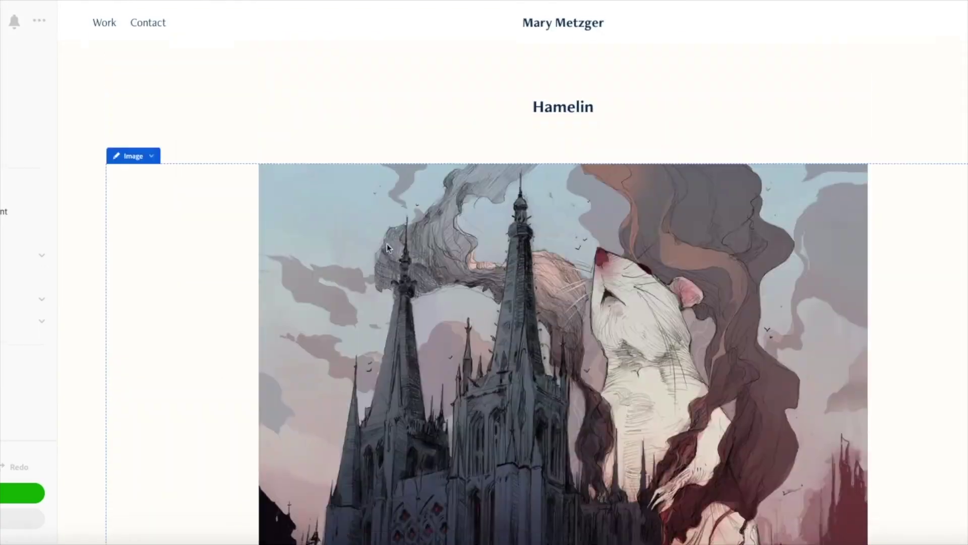
left_click(133, 154)
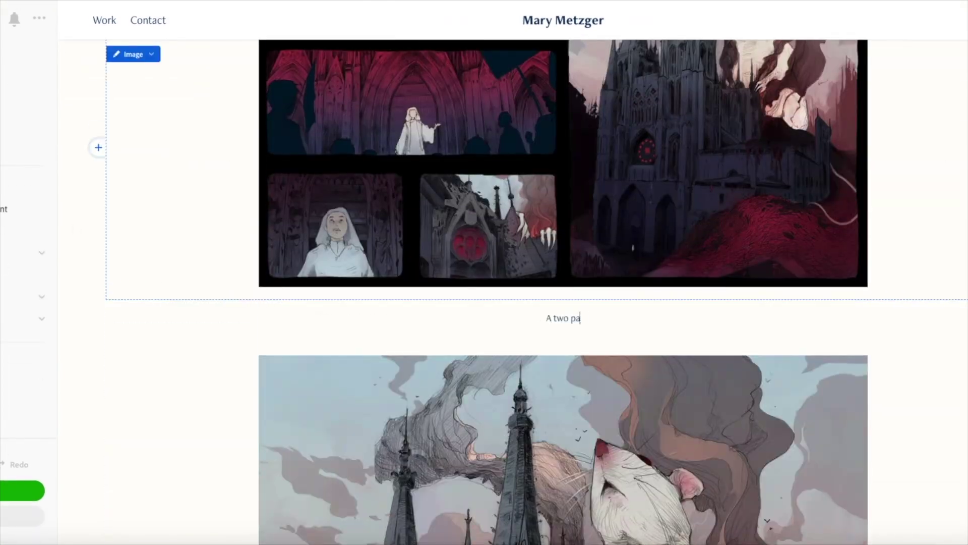
type("ge comic depicting a city that is celebrating its history perhaps too confidently.")
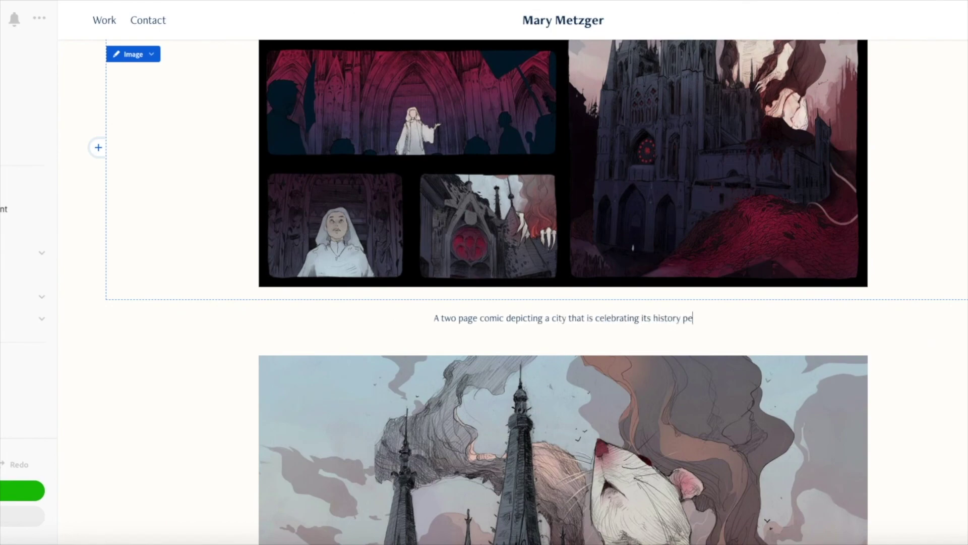
left_click(194, 323)
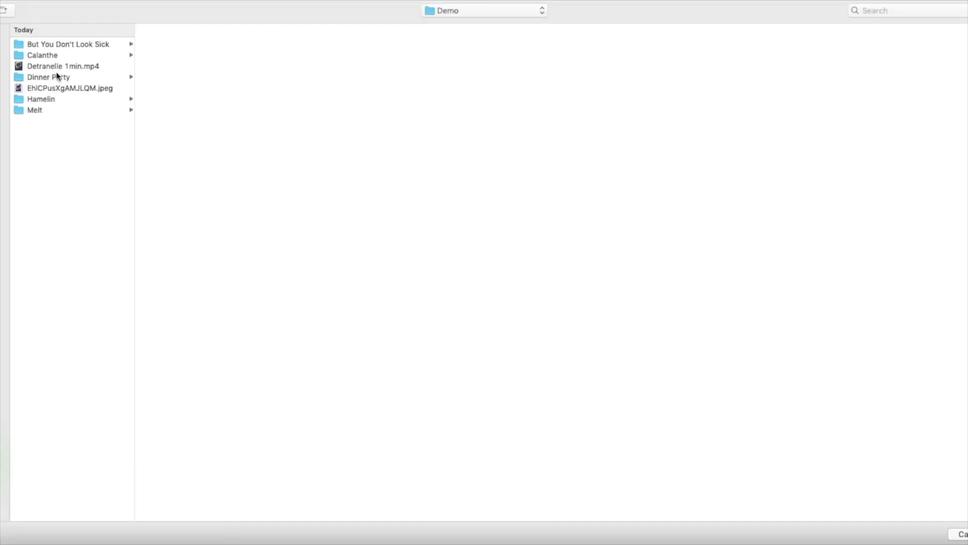
- Add the crow illustration to the Dinner Party page and begin its caption
left_click(56, 75)
left_click(164, 67)
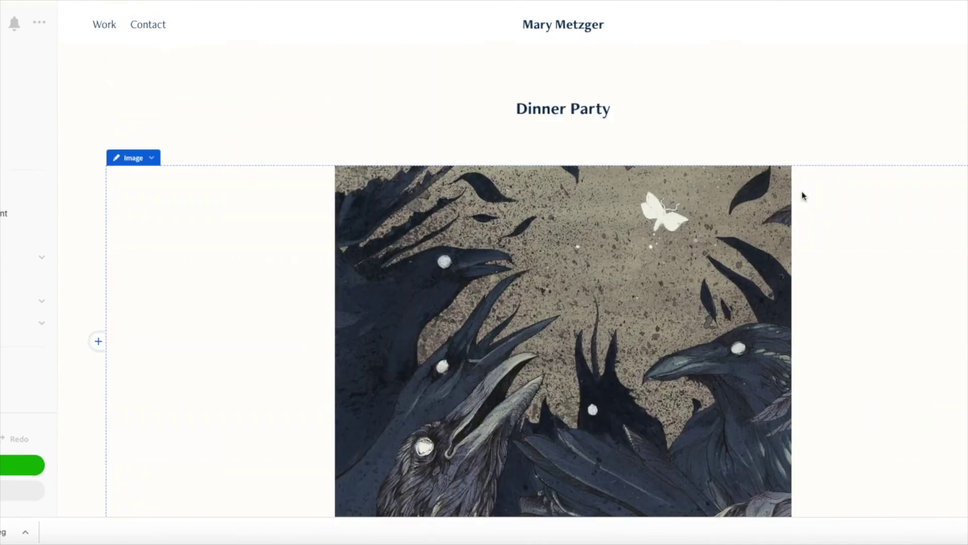
type("A series of illustrations designed for inclusion on an album cover.")
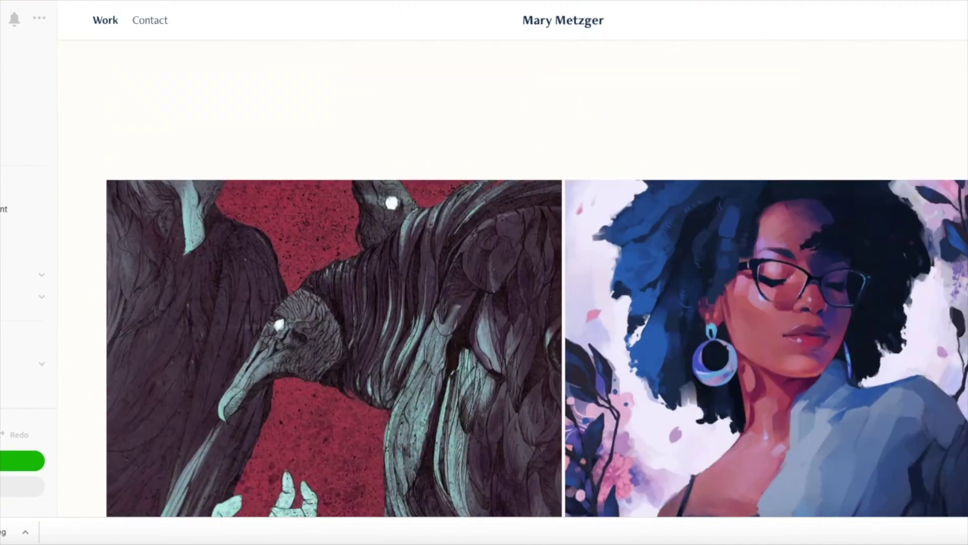
scroll(428, 370, "down", 5)
- Add a Dancing Dwarf page captioned from Haruki Murakami's short story, then start another empty page
left_click(428, 370)
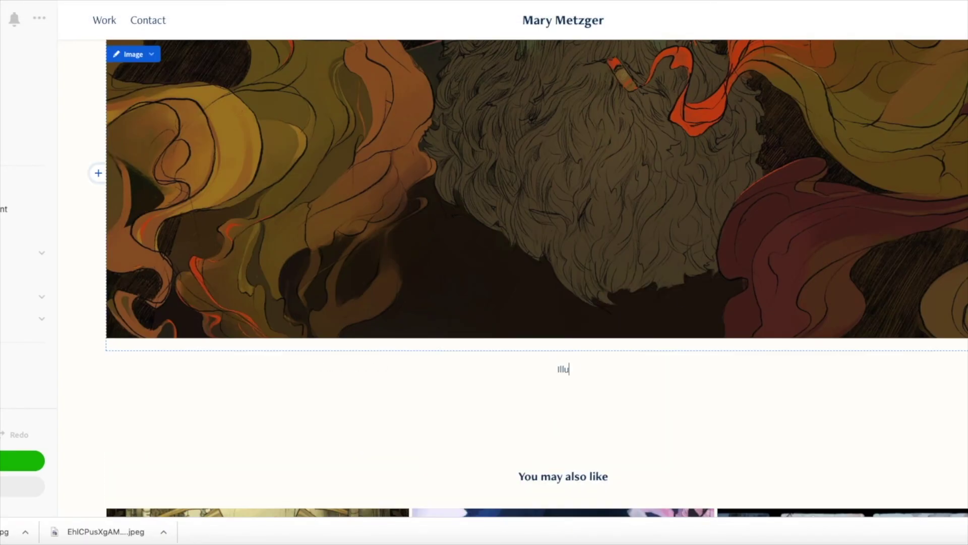
type("ruki Murakami's The Dancing Dwarf.")
left_click(612, 368)
type("short story, The Dancing Dwarf")
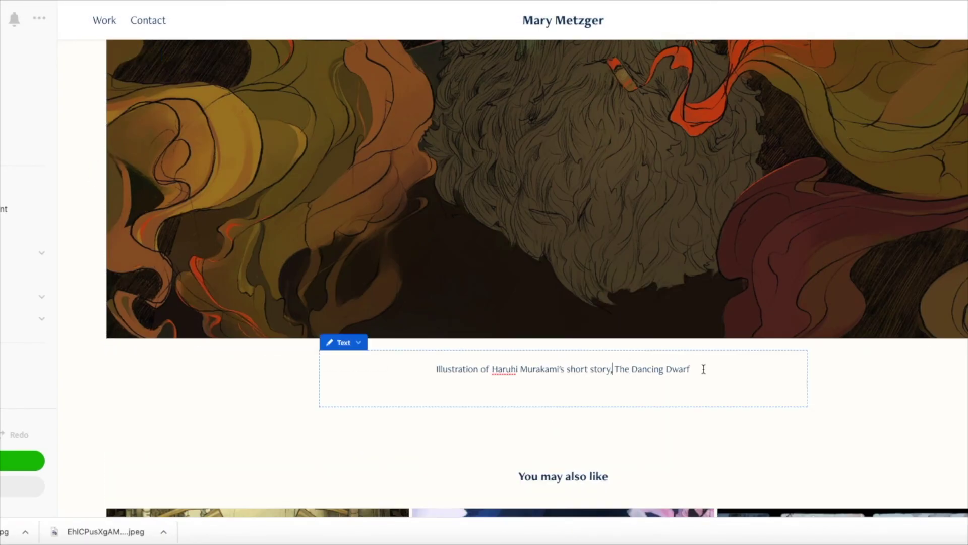
left_click(487, 369)
key("BackSpace")
key("BackSpace")
type("fr")
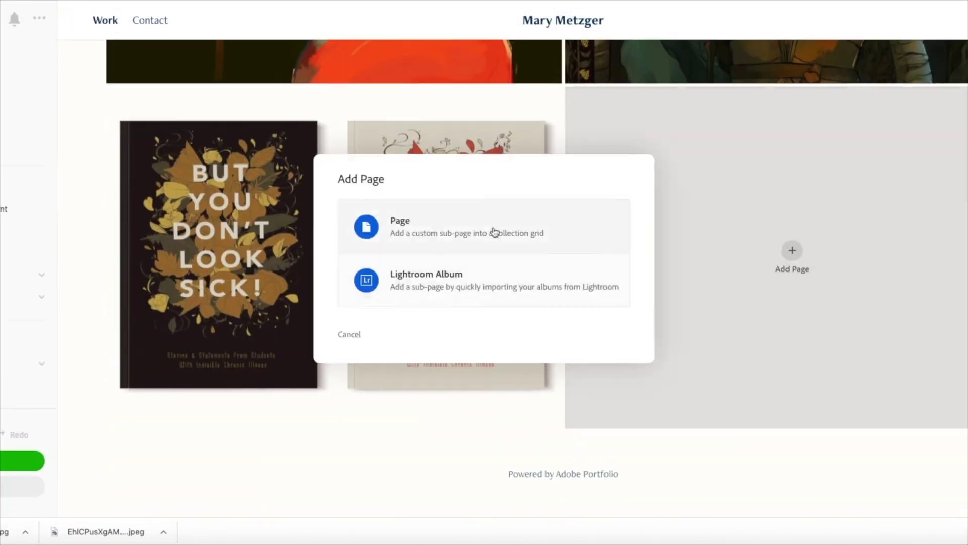
left_click(495, 292)
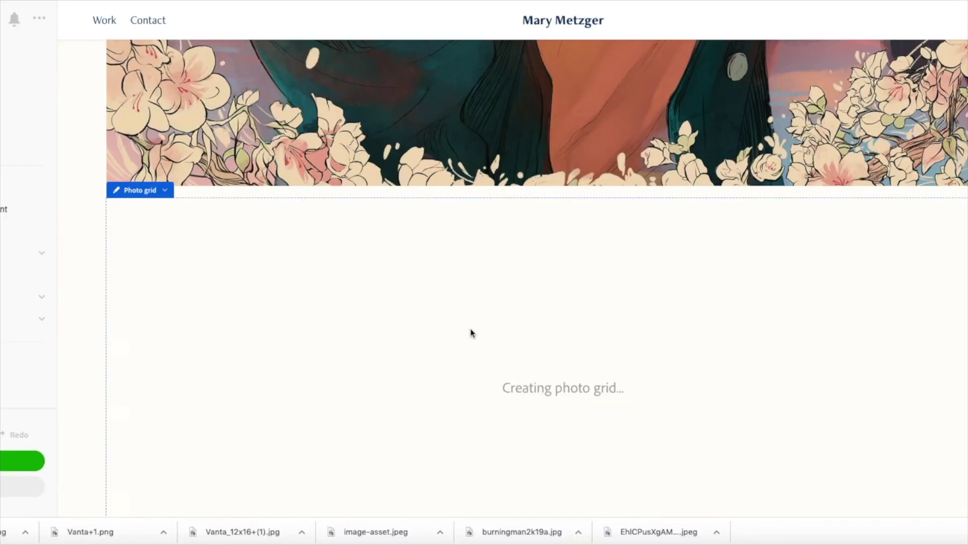
left_click(563, 269)
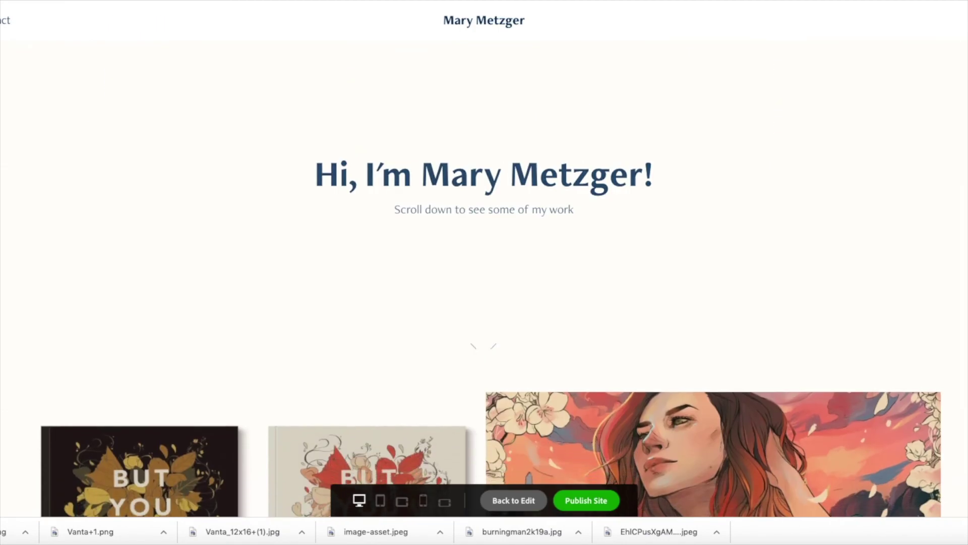
- Scroll the site preview down through the Work grid to the Dinner Party crow thumbnail
scroll(484, 278, "down", 5)
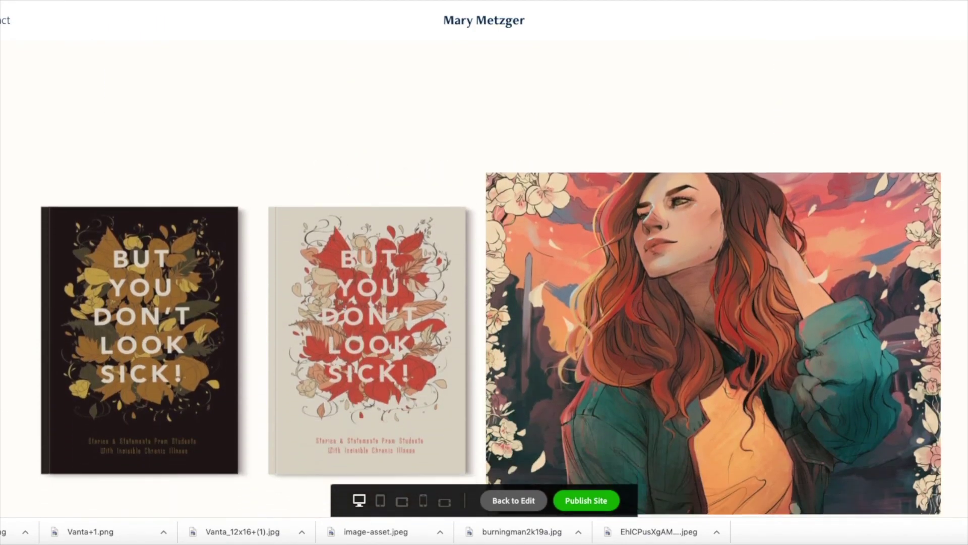
scroll(484, 277, "down", 4)
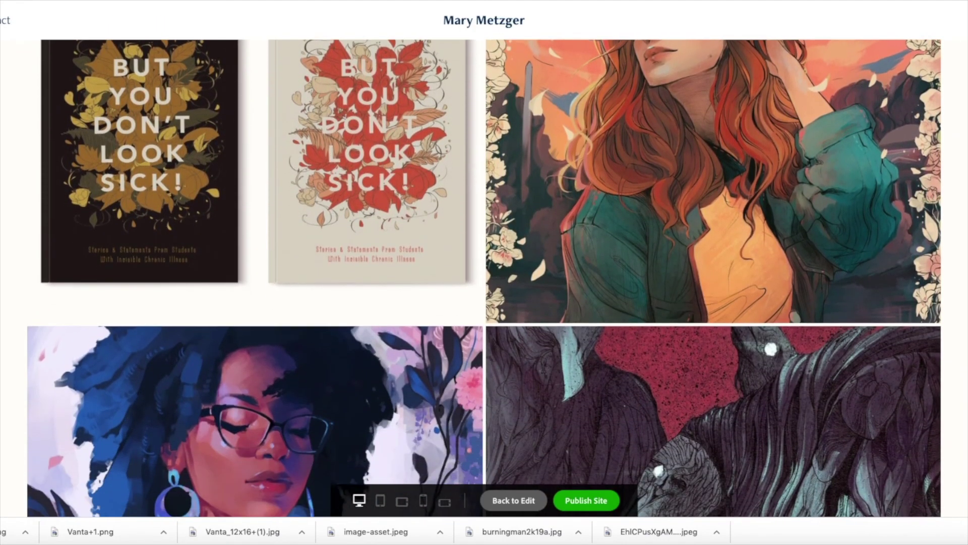
scroll(484, 278, "down", 4)
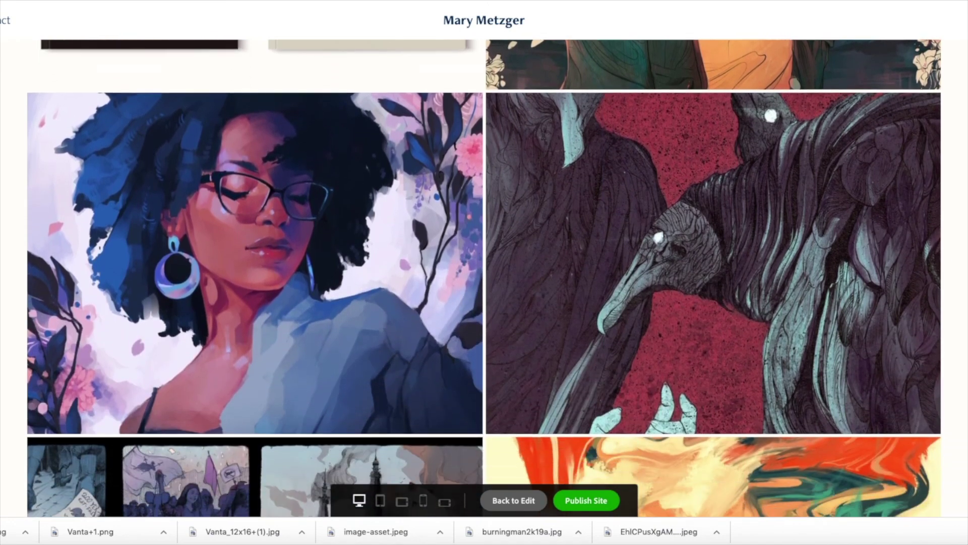